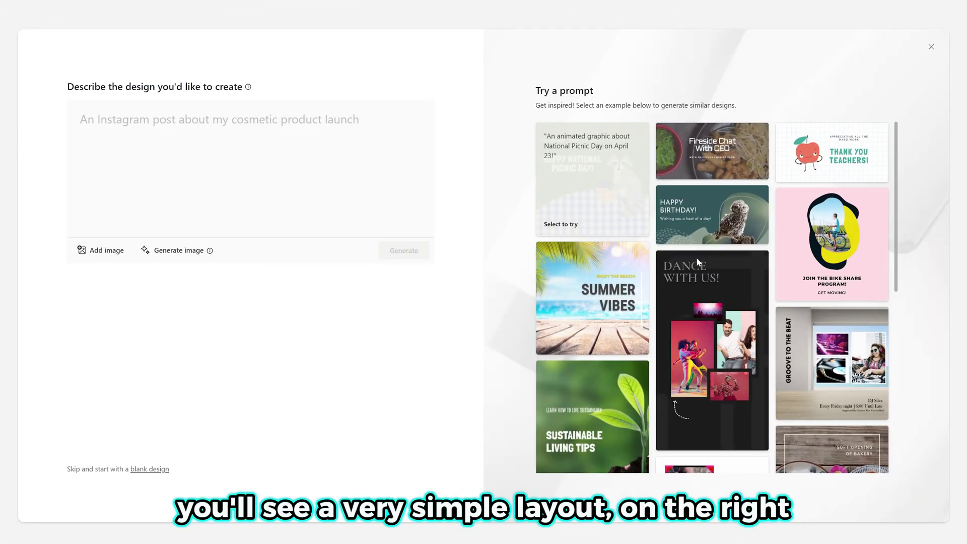
scroll(721, 277, "down", 5)
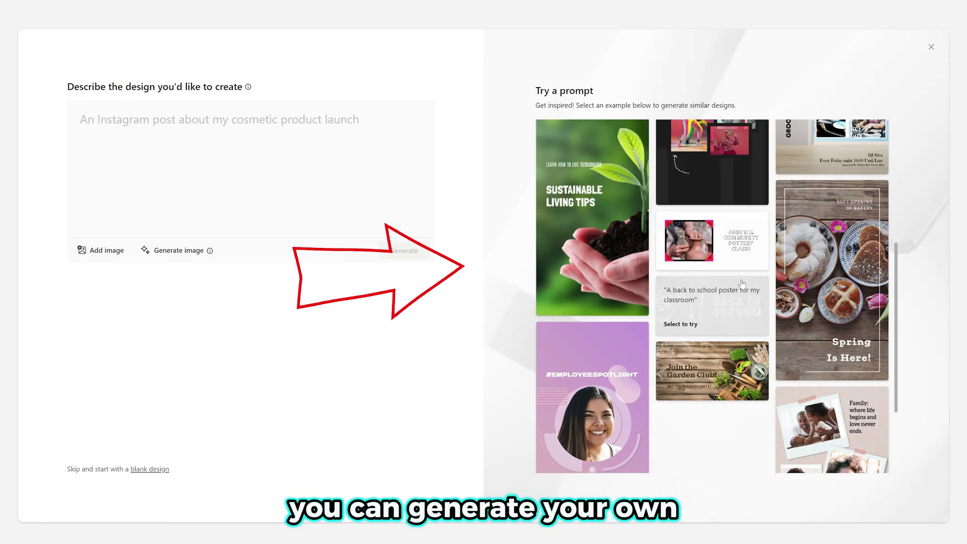
scroll(741, 285, "up", 7)
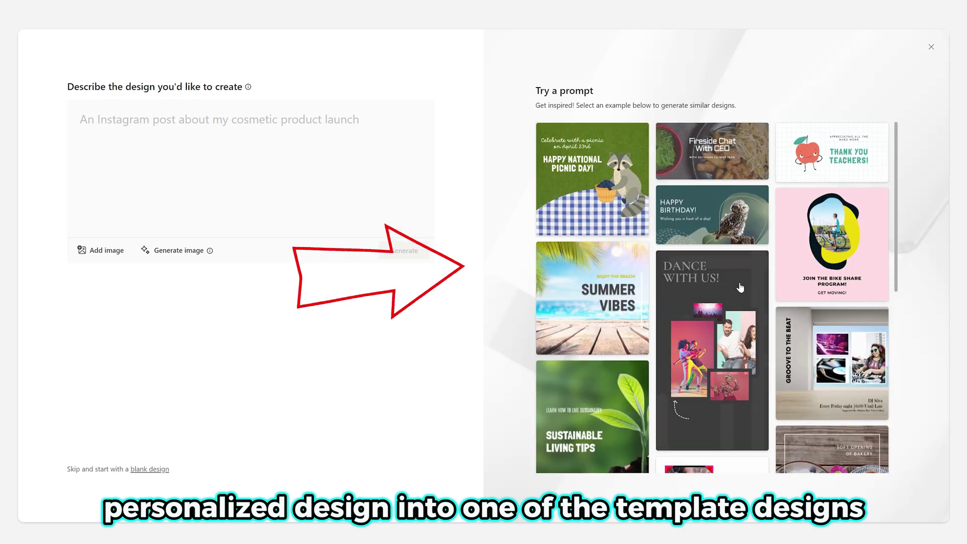
scroll(739, 288, "down", 3)
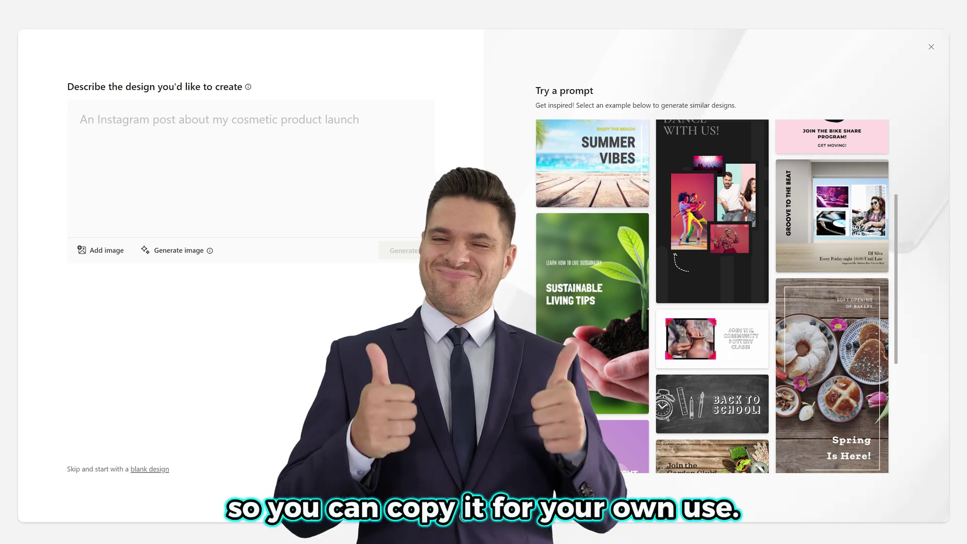
Step: Generate shark logo images from the first prompt, then regenerate with 'white' in place of 'black'
left_click(190, 253)
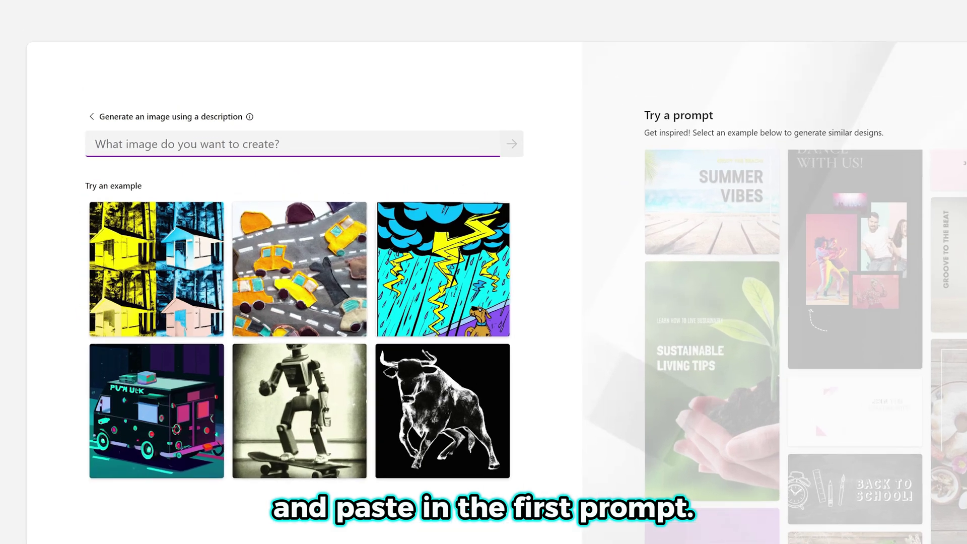
type("Flat vector logo of a shark, minimalism, solid black background")
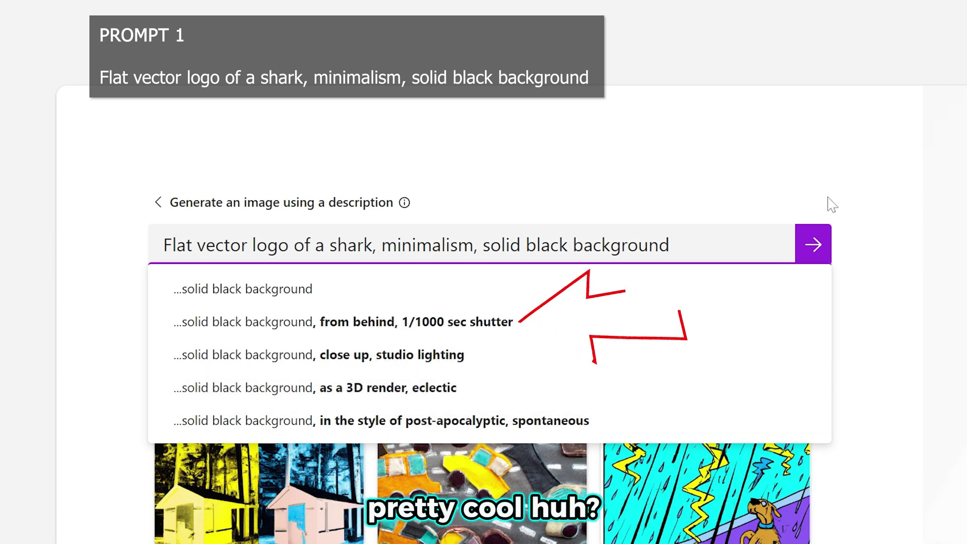
left_click(812, 247)
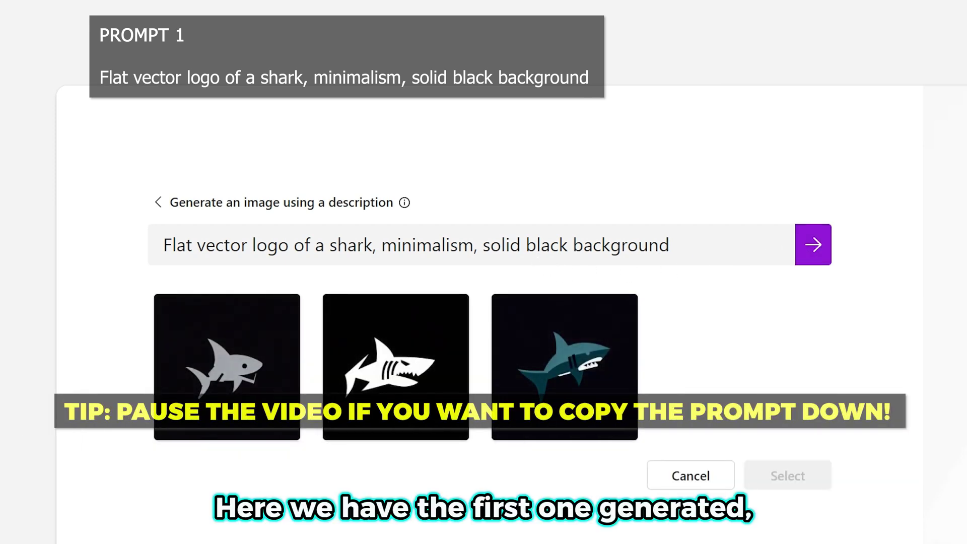
left_click_drag(568, 246, 526, 245)
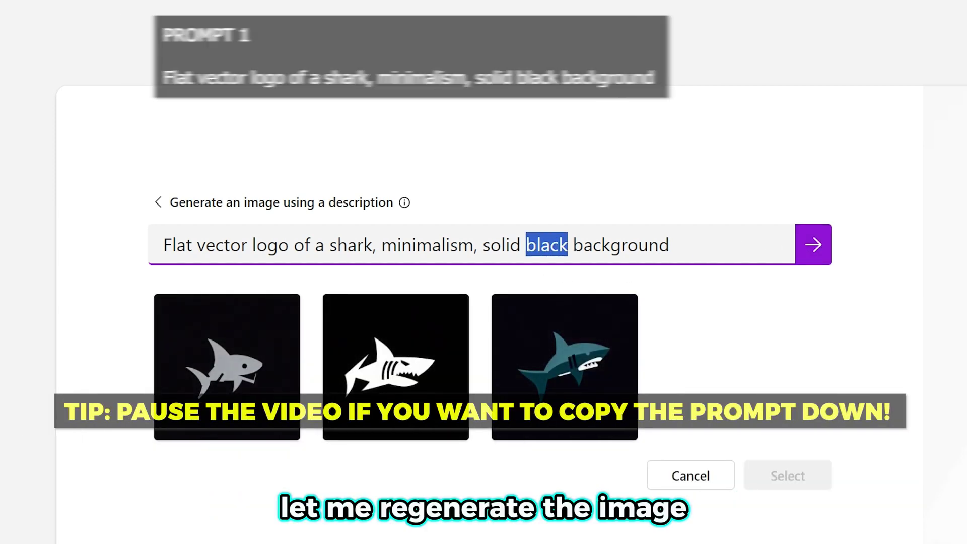
type("white")
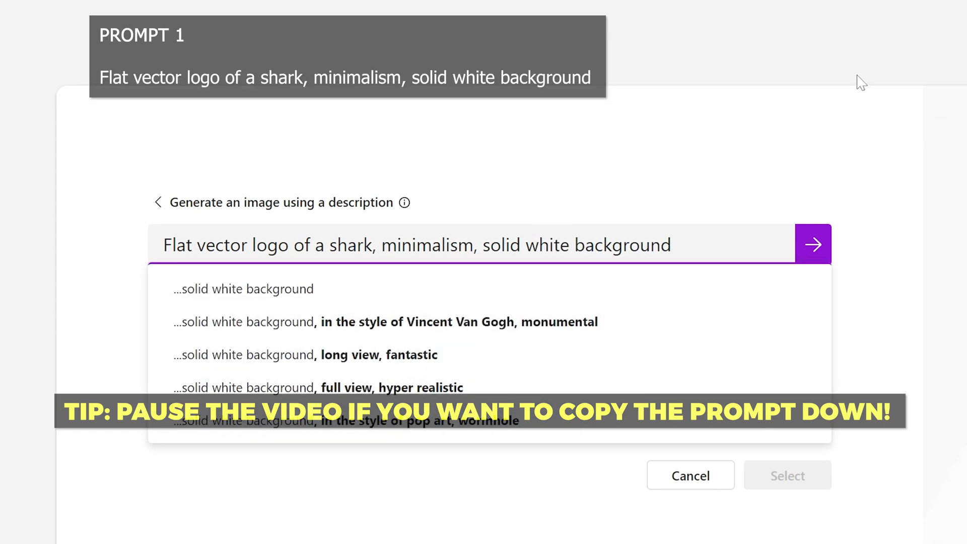
key("Return")
Step: Replace the prompt and generate images for the second through fifth shark prompts
triple_click(673, 245)
type("Graphic logo of a shark, classy, high end, solid white background")
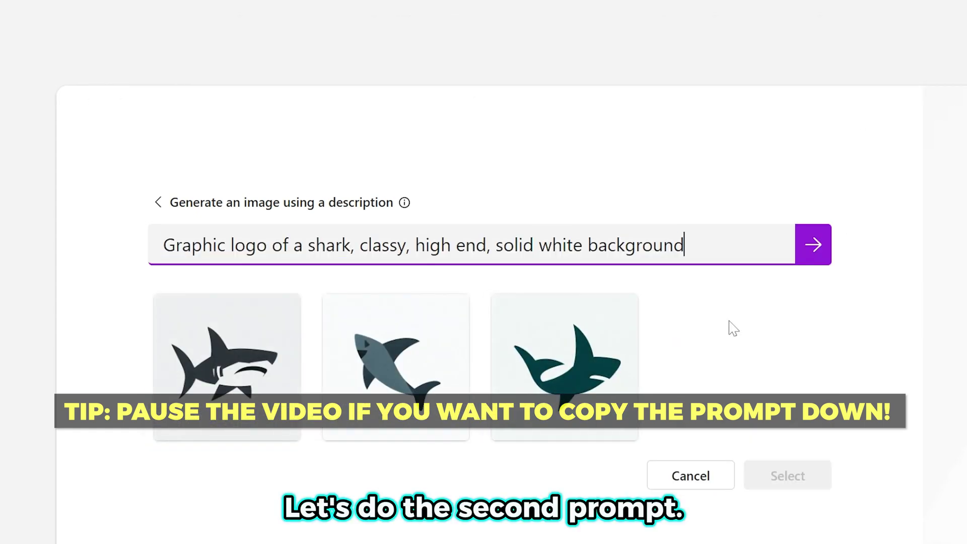
left_click(821, 252)
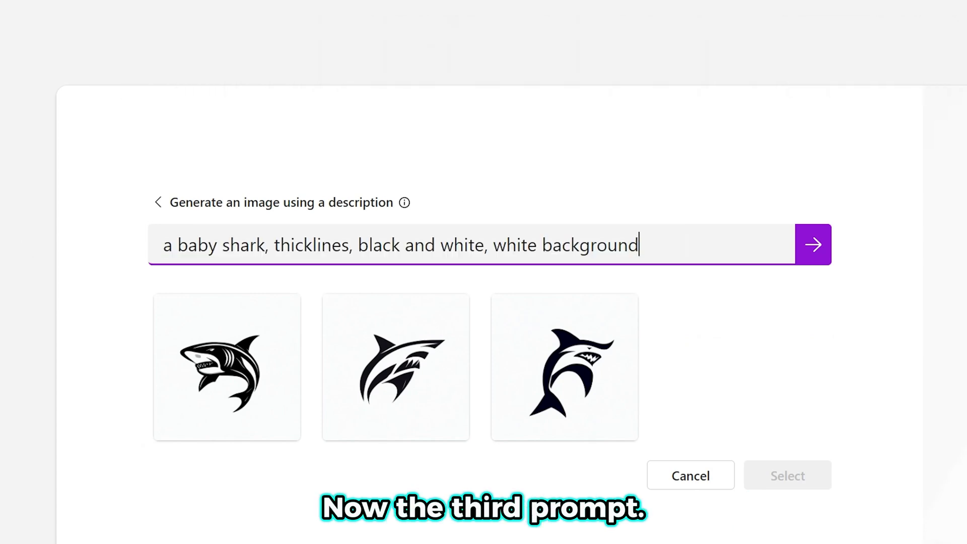
key("Return")
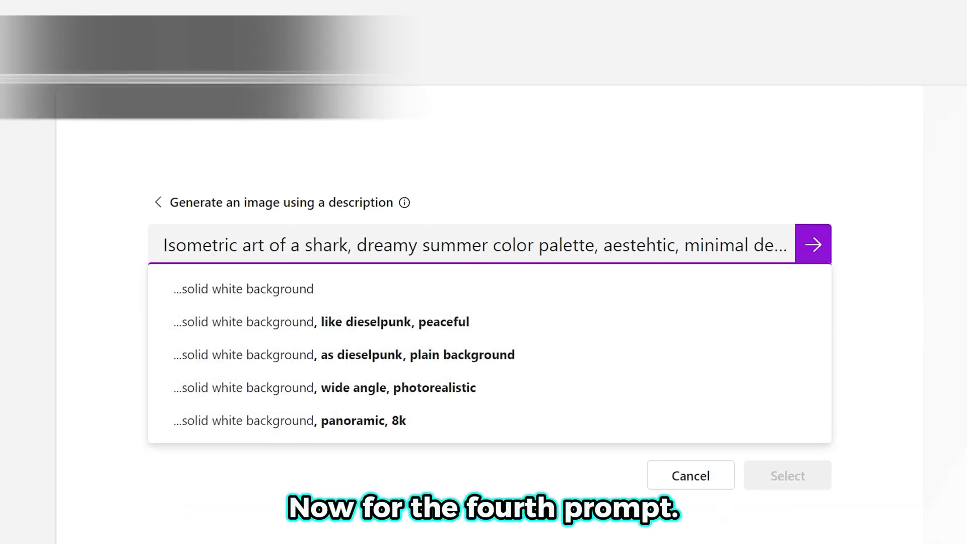
key("Return")
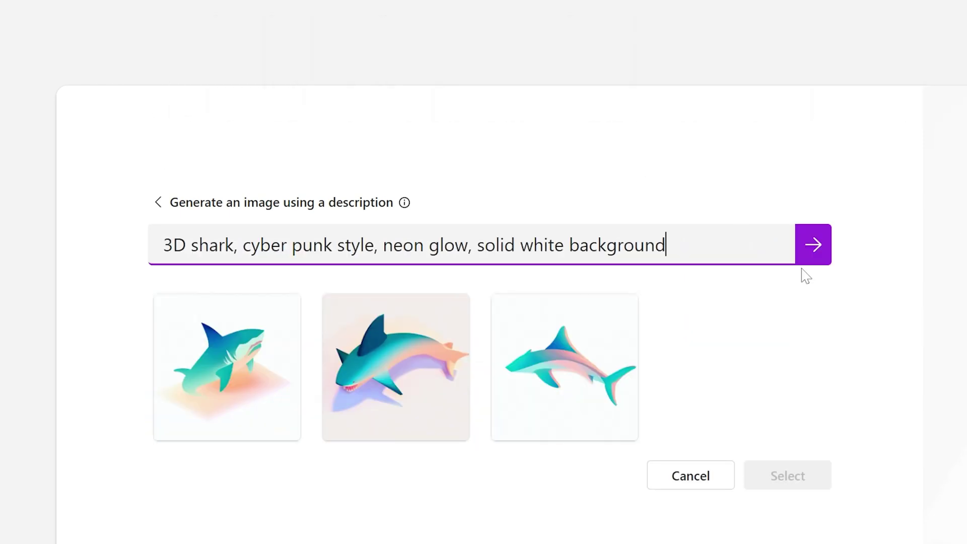
key("Return")
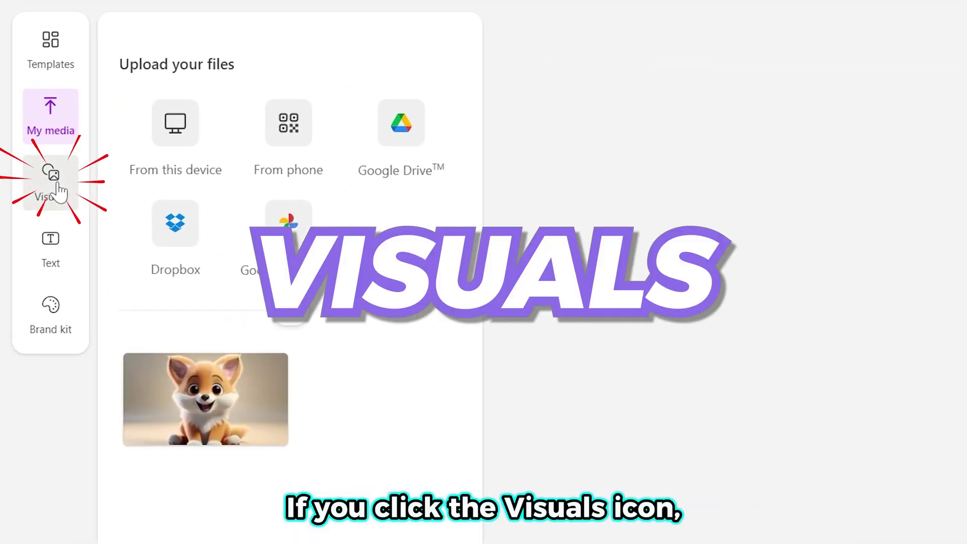
Step: Browse the library of free visual elements
left_click(18, 101)
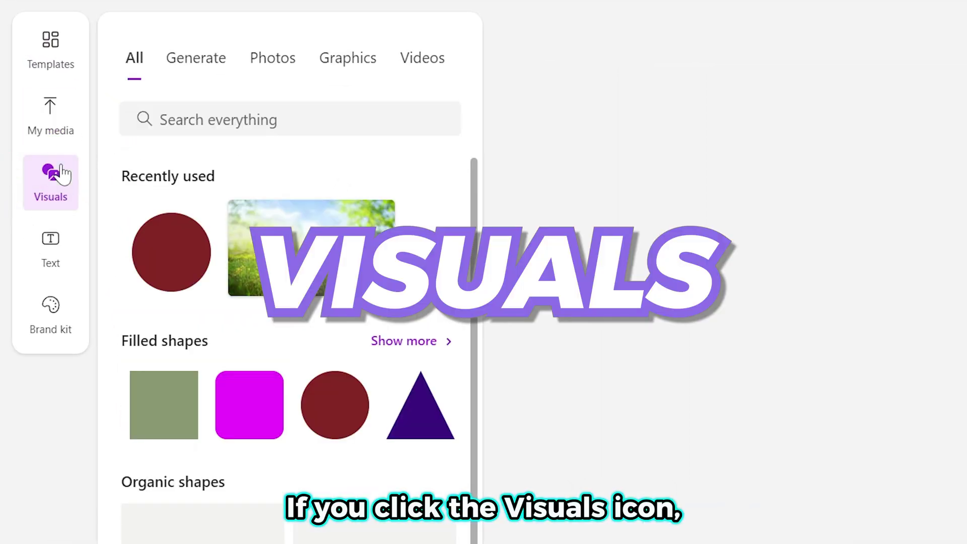
scroll(232, 270, "down", 12)
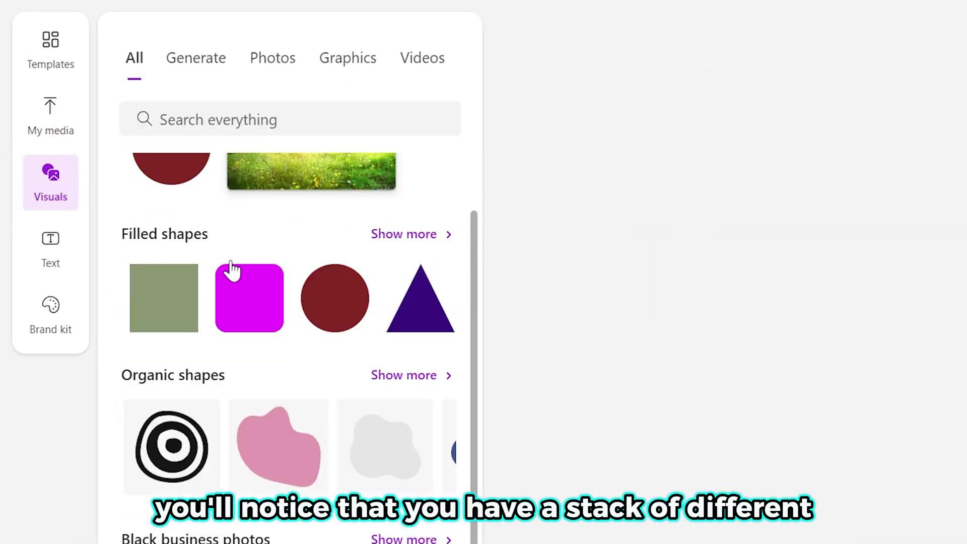
scroll(290, 328, "down", 6)
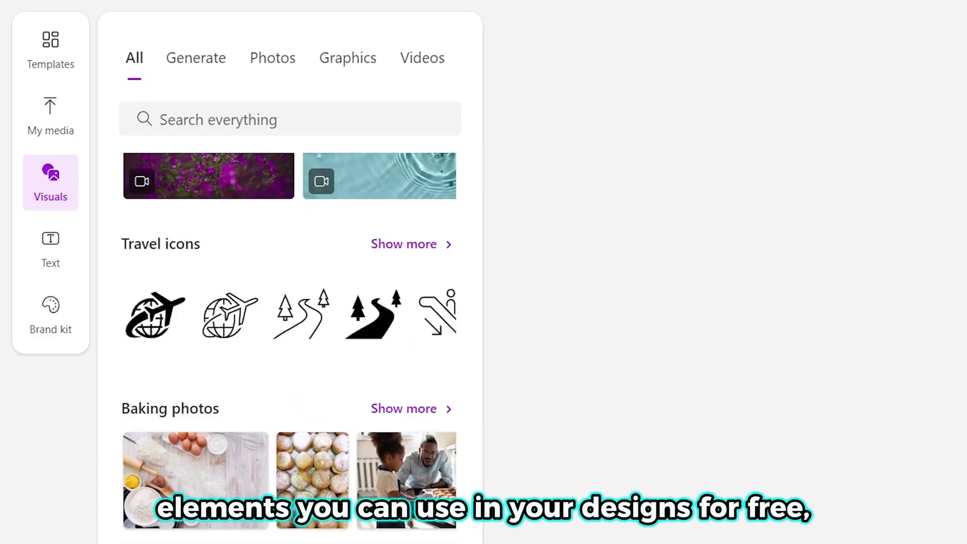
scroll(290, 328, "up", 5)
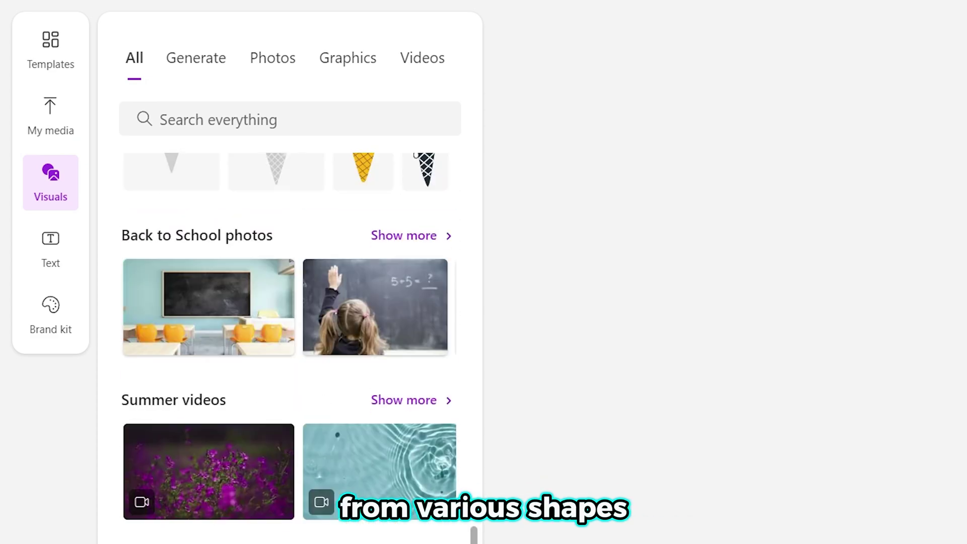
scroll(209, 479, "up", 5)
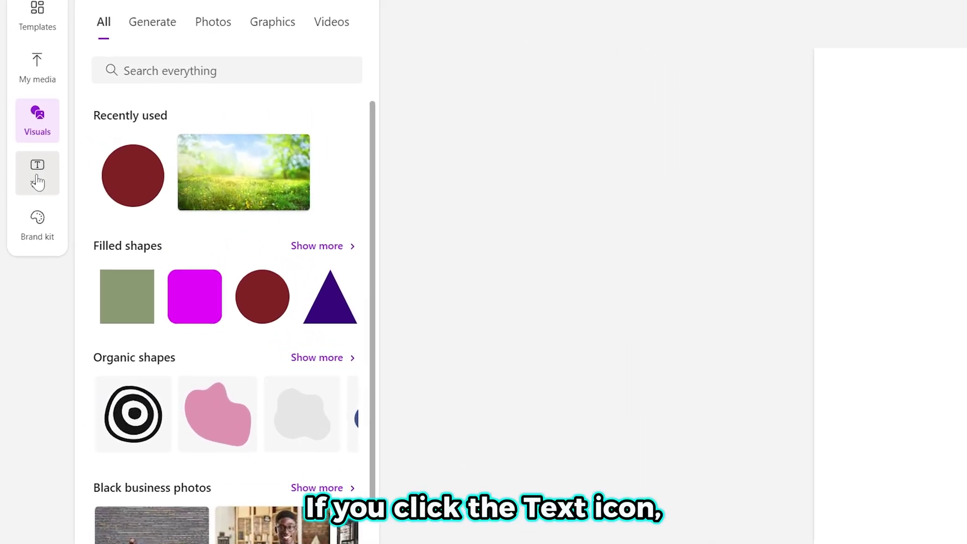
Step: Show the text options and scroll through the preset text styles
left_click(19, 130)
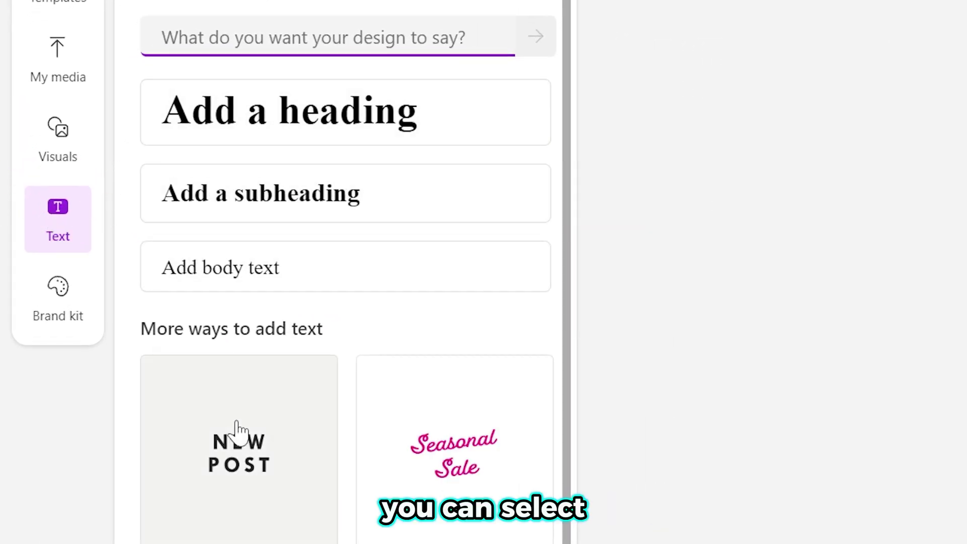
scroll(348, 272, "down", 10)
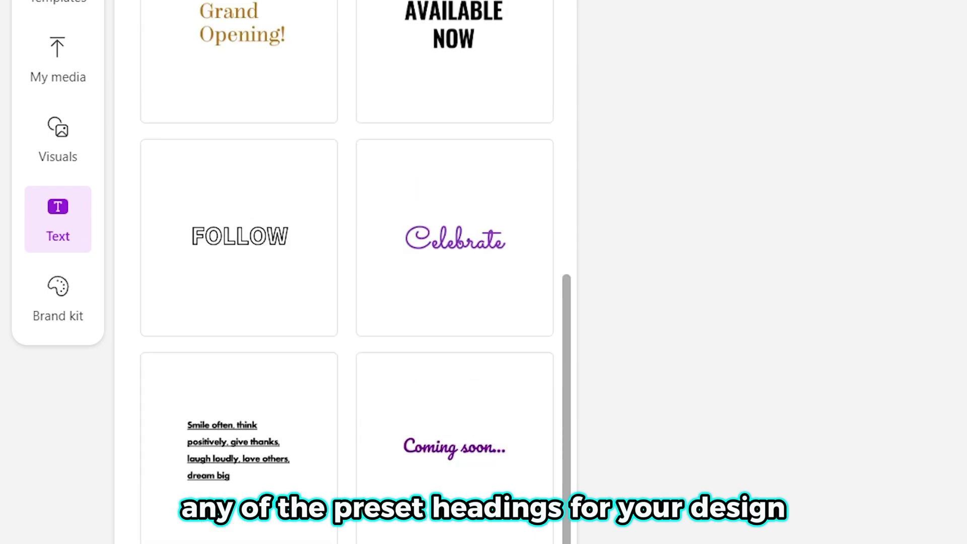
scroll(348, 272, "down", 5)
scroll(347, 273, "down", 5)
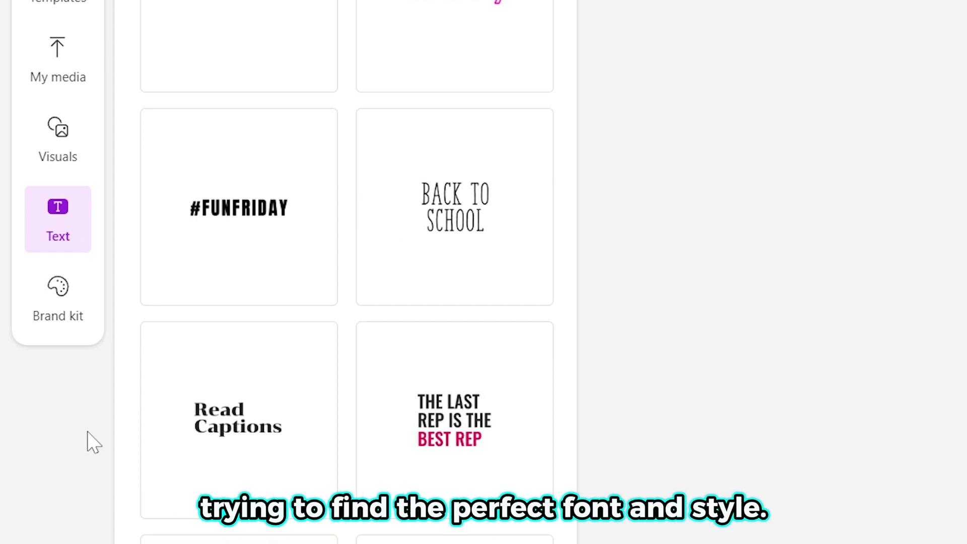
Step: Browse the brand kit styles
left_click(58, 302)
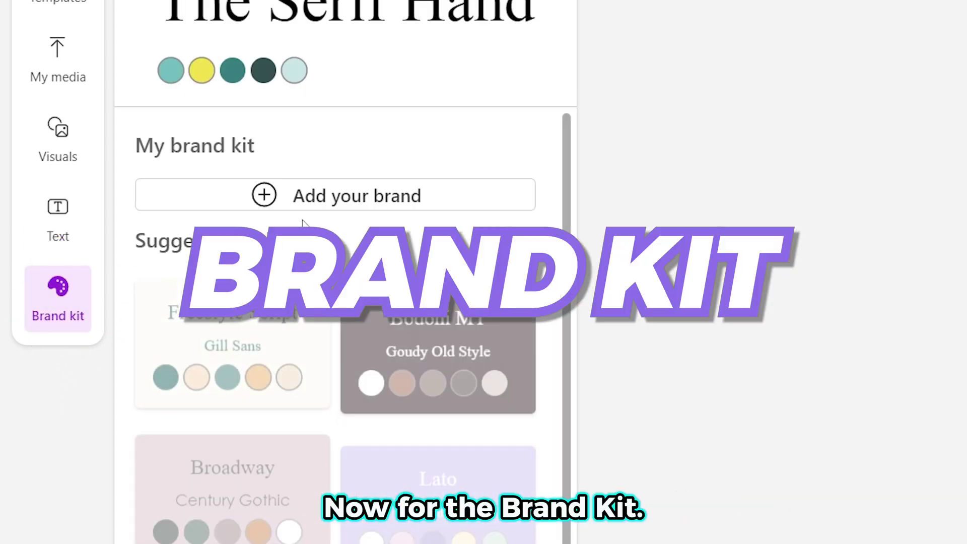
scroll(399, 411, "down", 3)
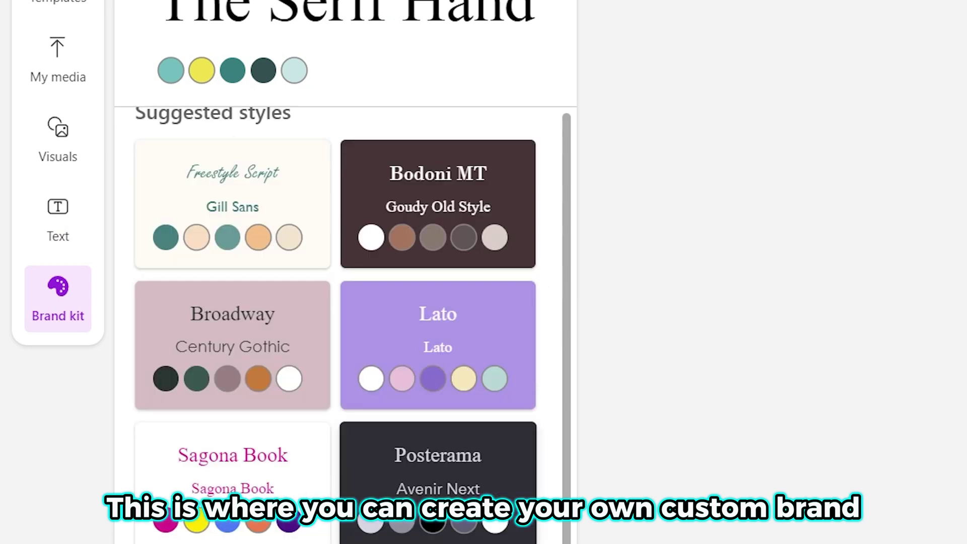
scroll(335, 325, "down", 6)
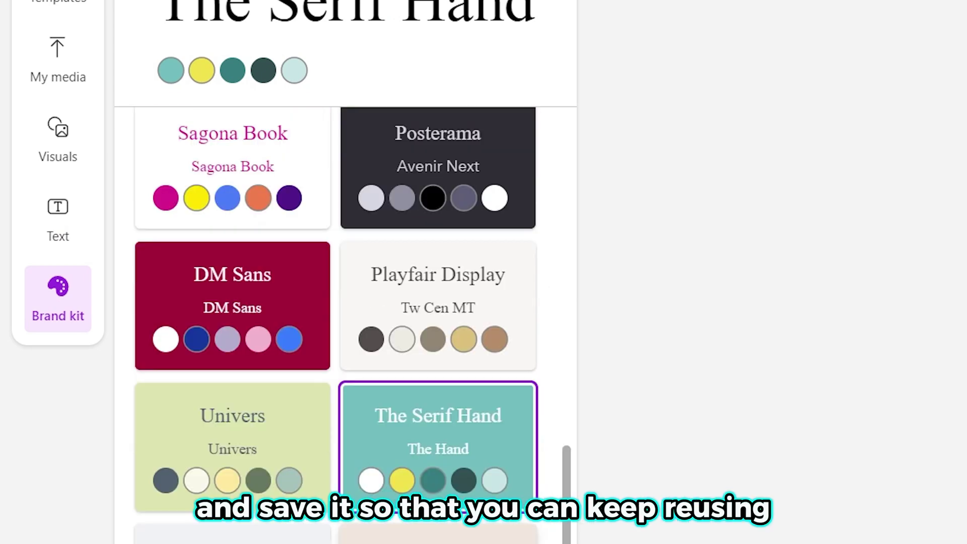
scroll(412, 323, "up", 9)
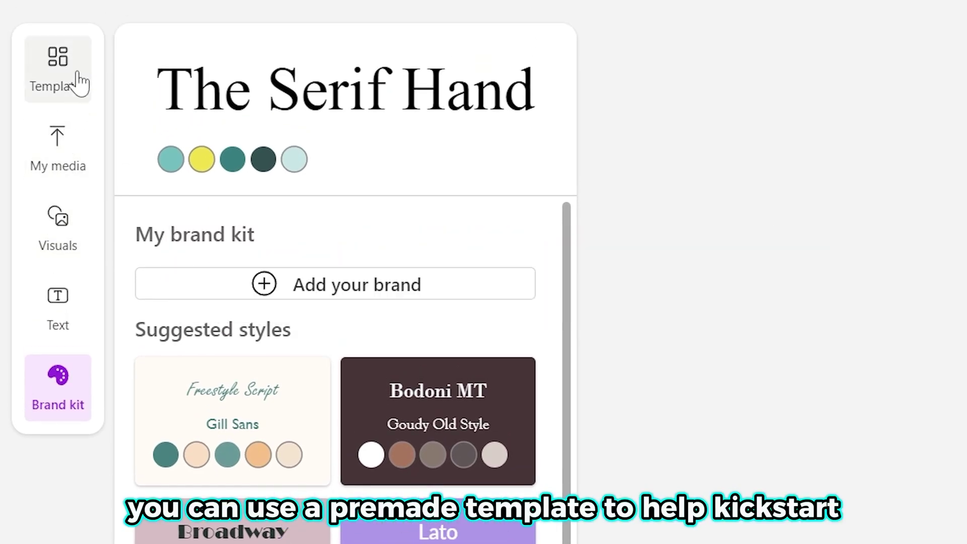
Step: Scroll through the premade template gallery
left_click(94, 92)
scroll(512, 343, "down", 10)
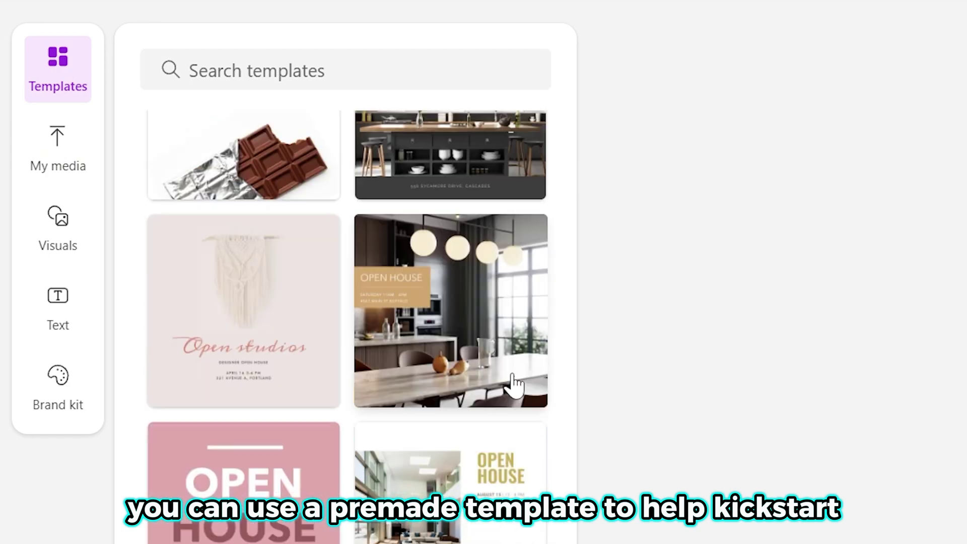
scroll(346, 328, "down", 20)
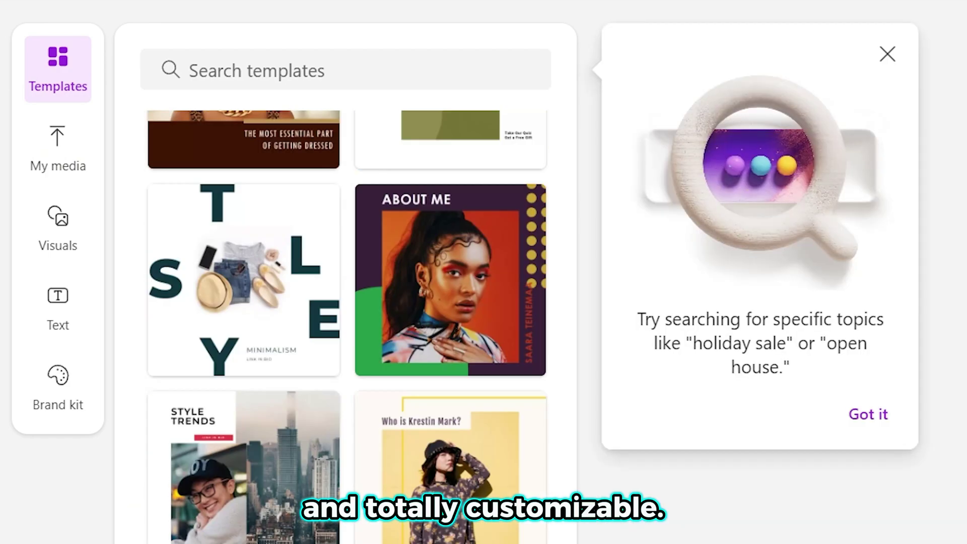
scroll(347, 328, "up", 20)
Step: Dismiss the search tips and show the uploaded shark images in My media
left_click(863, 412)
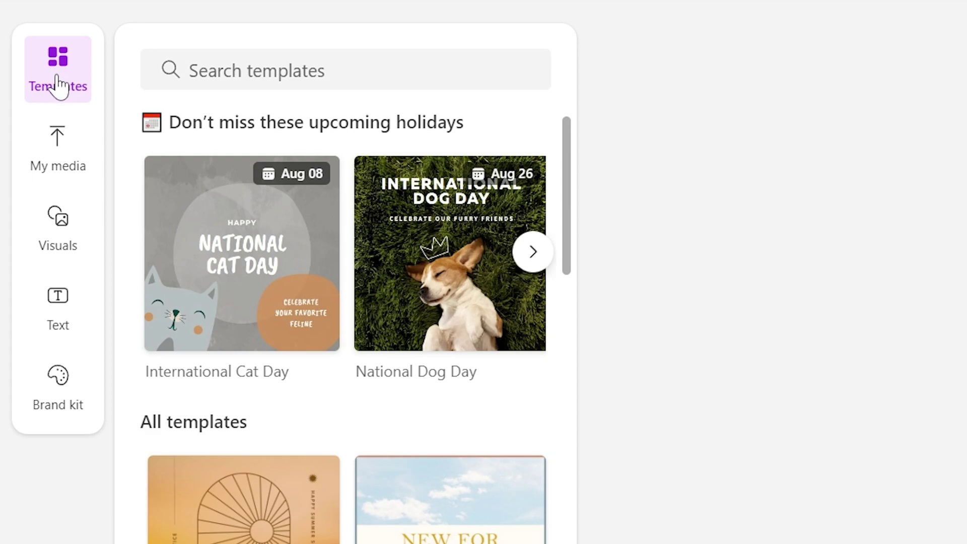
left_click(68, 174)
scroll(552, 431, "down", 15)
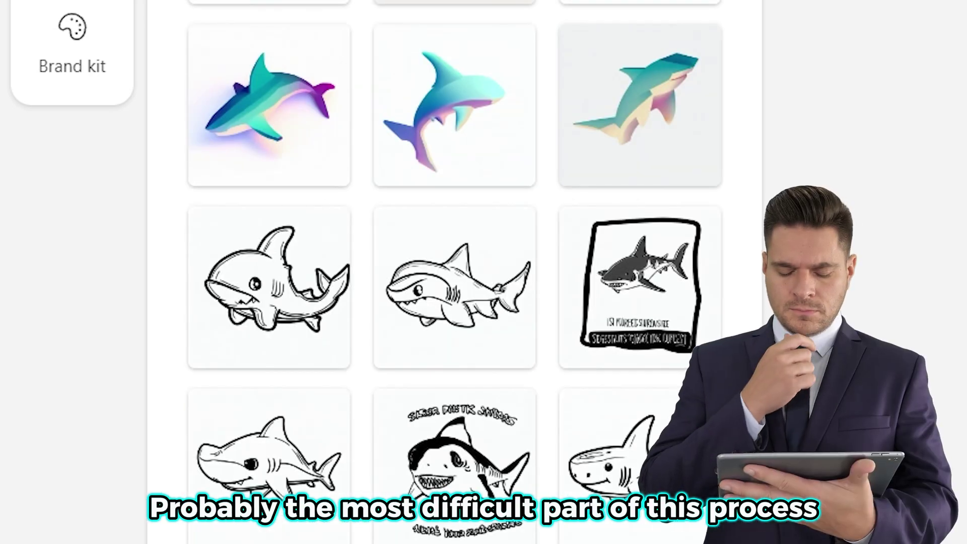
Step: Scroll the My media sharks and drag the pastel gradient shark into position on the page
scroll(454, 272, "down", 10)
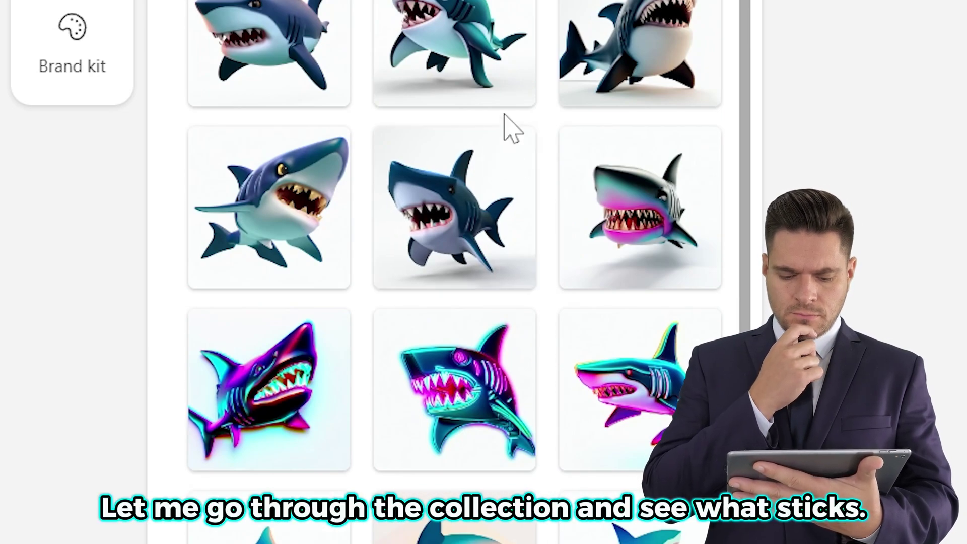
scroll(506, 129, "down", 10)
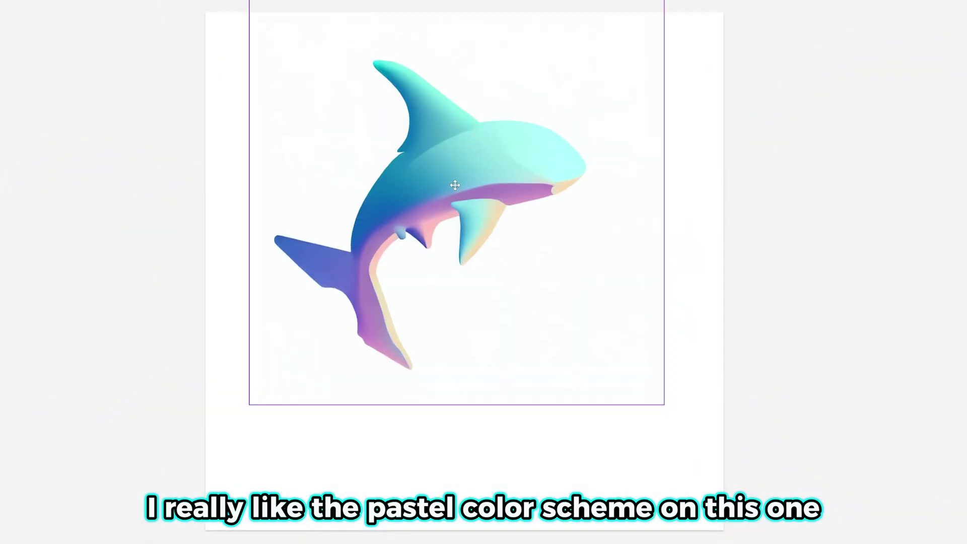
left_click_drag(455, 183, 442, 221)
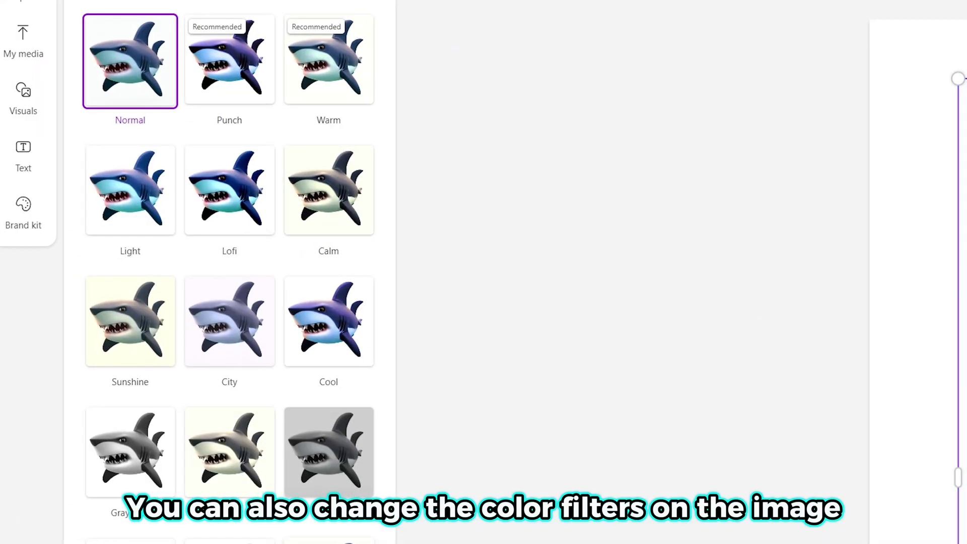
Step: Apply the Calm filter at intensity 100, then remove the pastel shark's white background
left_click(333, 212)
left_click(300, 308)
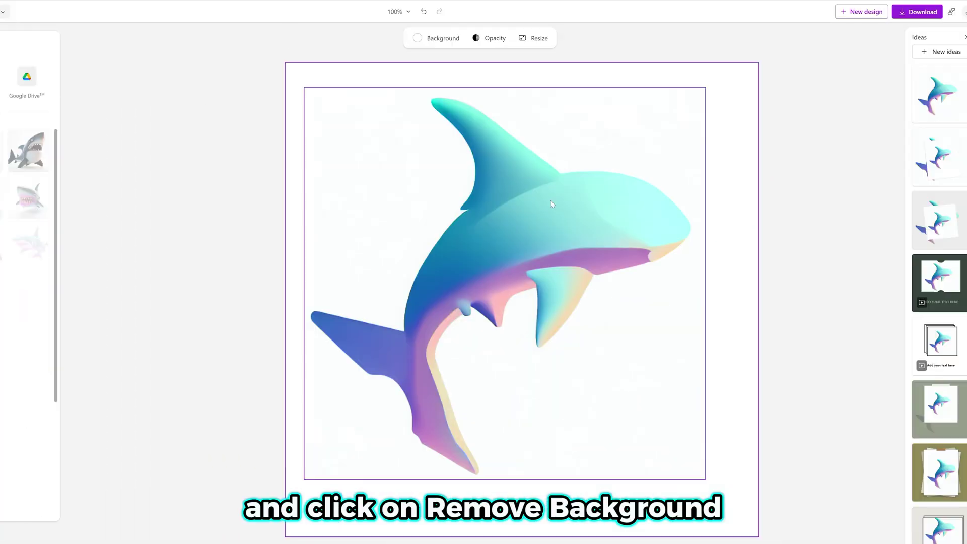
left_click(565, 213)
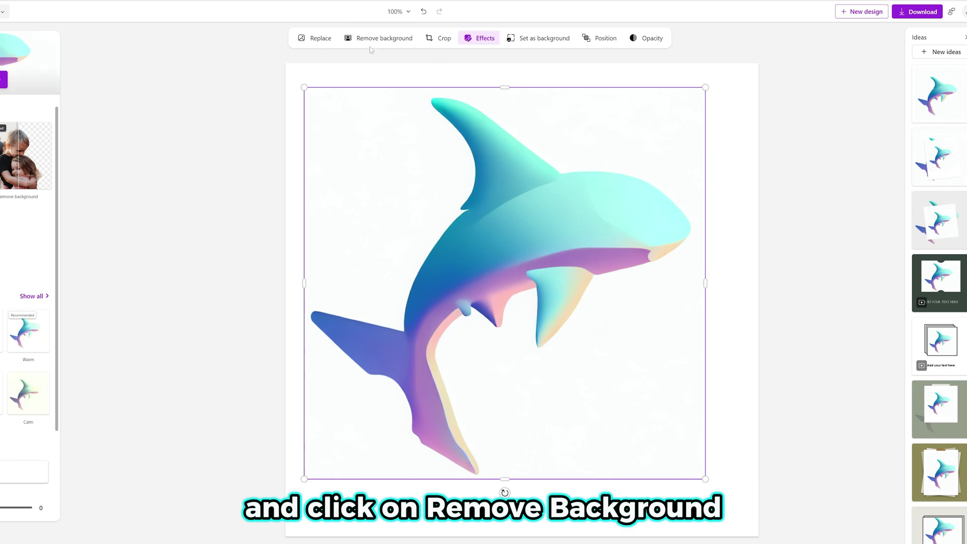
left_click(373, 40)
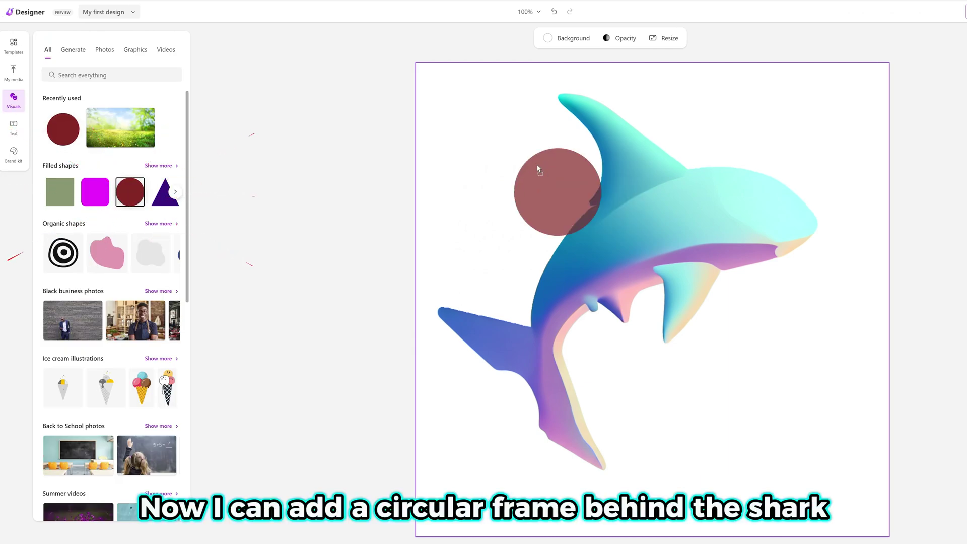
Step: Add a large cyan circle filling the page and send it behind the shark
left_click_drag(538, 169, 539, 169)
left_click_drag(601, 235, 859, 527)
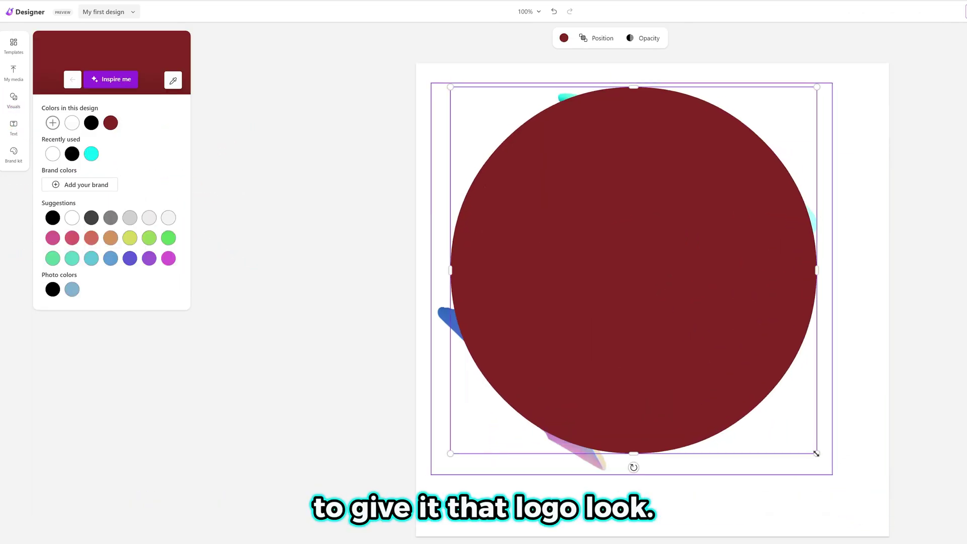
left_click_drag(720, 318, 741, 339)
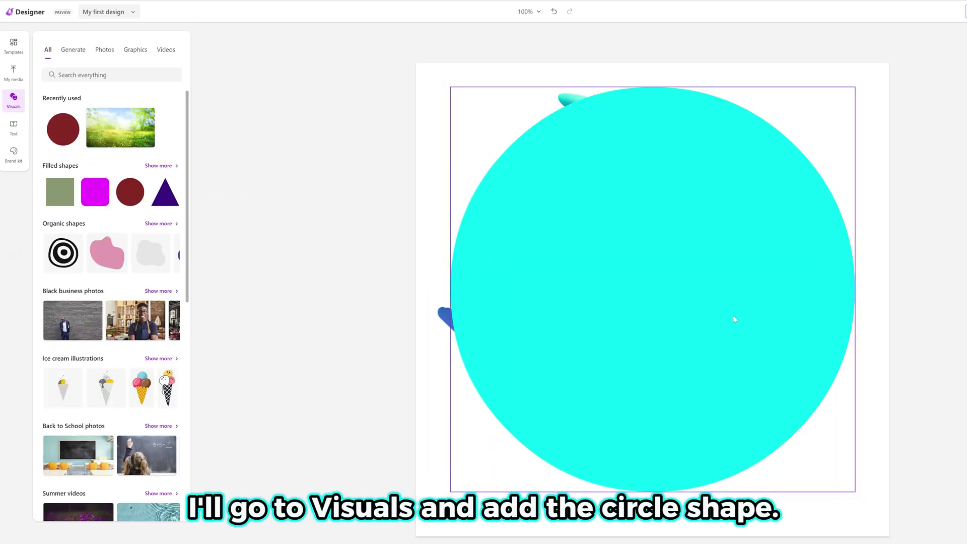
left_click(640, 38)
left_click(657, 66)
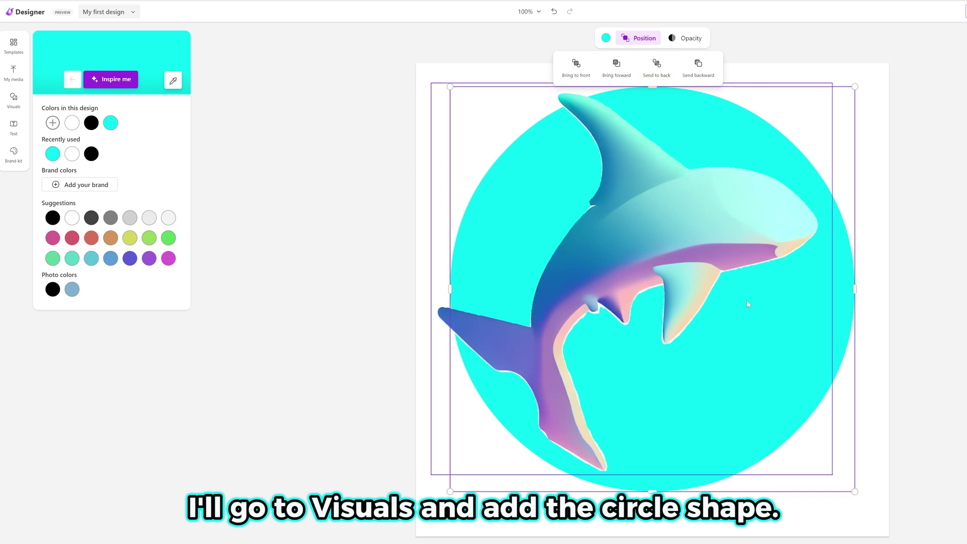
Step: Try a second red circle centred inside the cyan one, then delete it
left_click(797, 331)
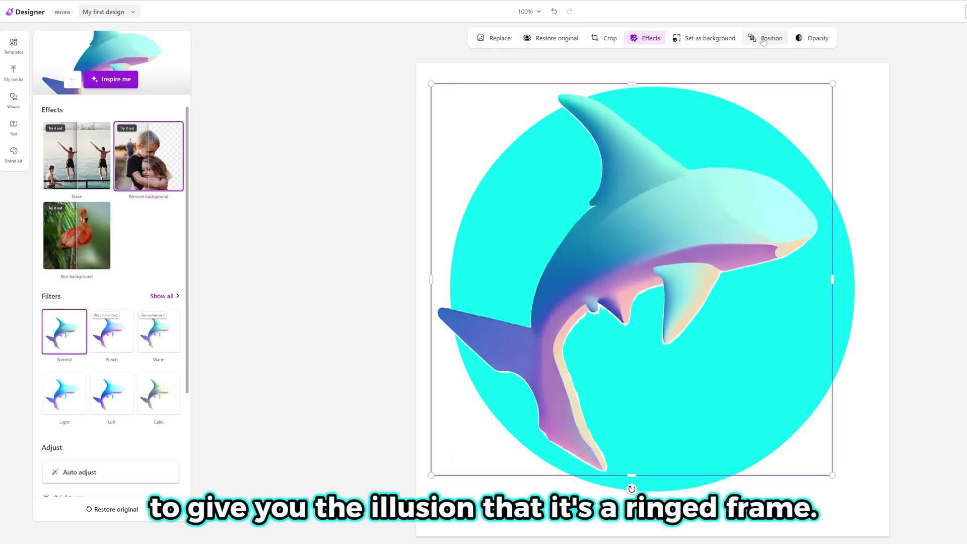
left_click(885, 180)
left_click_drag(547, 165, 523, 154)
left_click_drag(608, 229, 856, 490)
left_click_drag(759, 326, 718, 299)
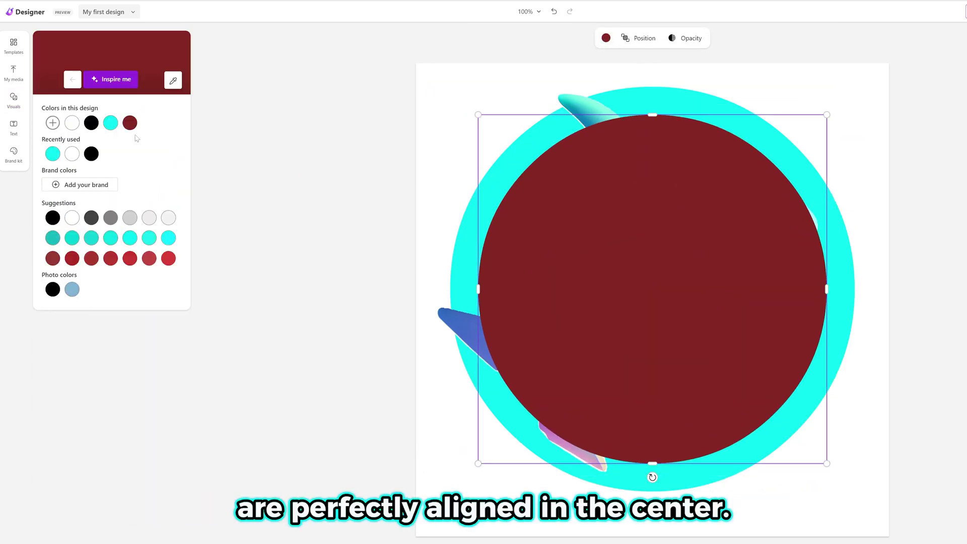
key("Delete")
Step: Bring the shark in front of the ring and move it over the ring
left_click(463, 316)
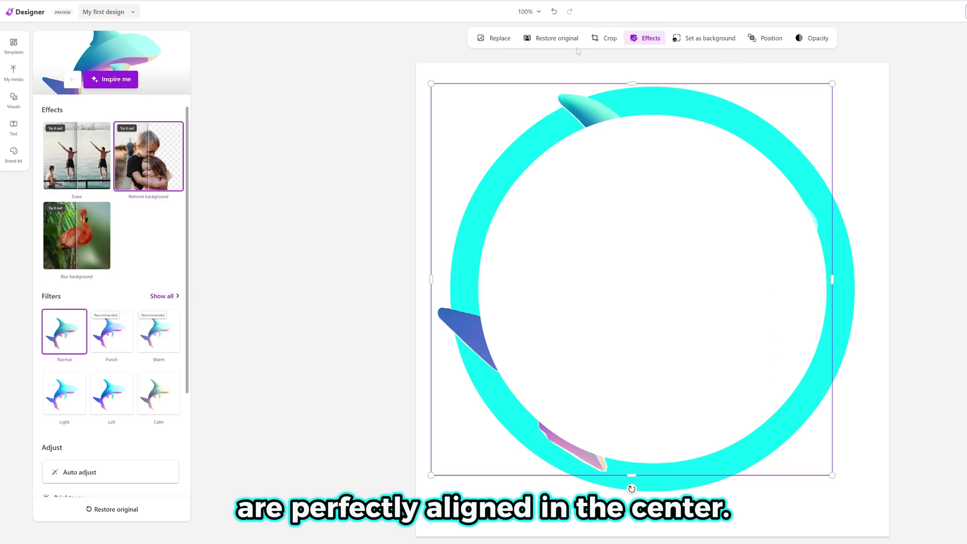
left_click(766, 39)
left_click(743, 69)
left_click(870, 108)
left_click(758, 123)
mouse_move(653, 235)
left_mouse_down()
mouse_move(667, 229)
mouse_move(642, 238)
left_mouse_up()
Step: Shrink the ring and adjust the shark and ring so they overlap
left_click(614, 476)
left_click_drag(849, 87, 804, 123)
mouse_move(756, 330)
left_mouse_down()
mouse_move(775, 304)
mouse_move(758, 337)
mouse_move(761, 321)
left_mouse_up()
left_click_drag(645, 464, 769, 406)
left_click_drag(493, 309, 531, 293)
left_click_drag(860, 145, 753, 161)
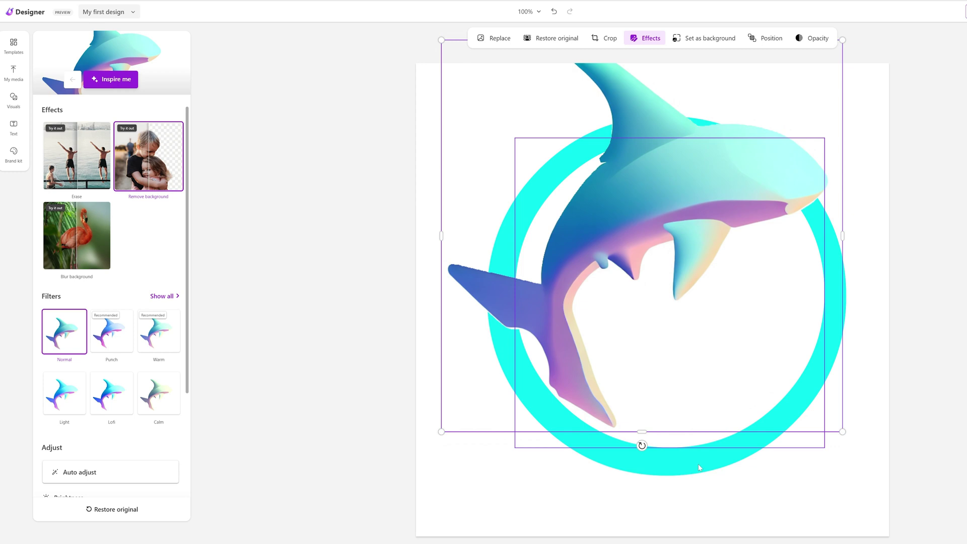
Step: Select the shark, ring and inner circle together, then move and enlarge them as one
left_click(698, 466)
left_click(686, 368, "shift")
left_click(674, 203, "shift")
left_click_drag(675, 203, 660, 231)
mouse_move(832, 504)
left_mouse_down()
mouse_move(853, 525)
mouse_move(845, 516)
left_mouse_up()
left_click_drag(665, 257, 659, 249)
left_click(927, 271)
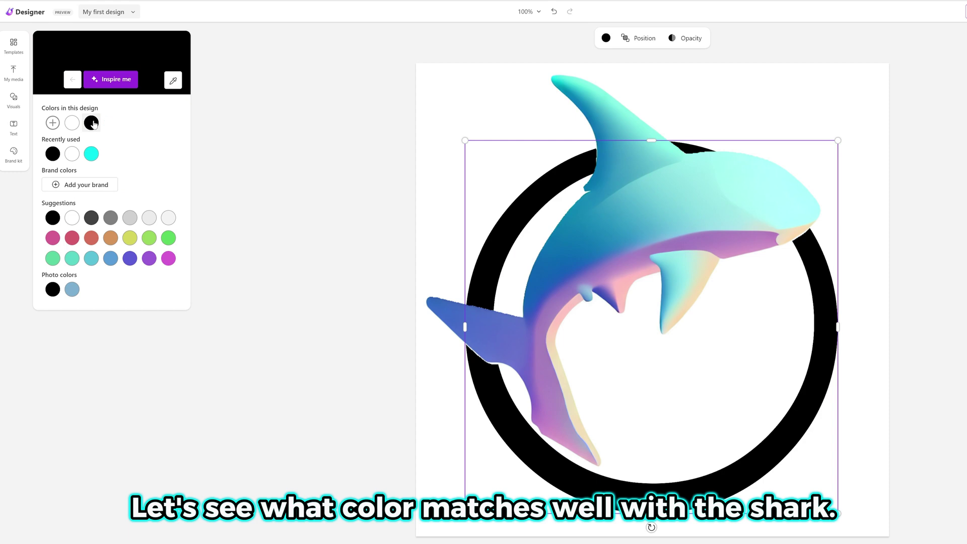
Step: Try several ring colours (teal, mint, cyan) and settle on teal
left_click(91, 258)
left_click(110, 258)
left_click(93, 260)
left_click(73, 258)
left_click(149, 154)
left_click(91, 259)
left_click(72, 259)
left_click(91, 259)
Step: Nudge the shark, then drag the dark shark silhouette from My media onto the page
left_click(446, 232)
left_click_drag(754, 209, 722, 209)
left_click(961, 316)
scroll(111, 353, "down", 3)
left_click_drag(104, 405, 101, 377)
scroll(103, 388, "down", 1)
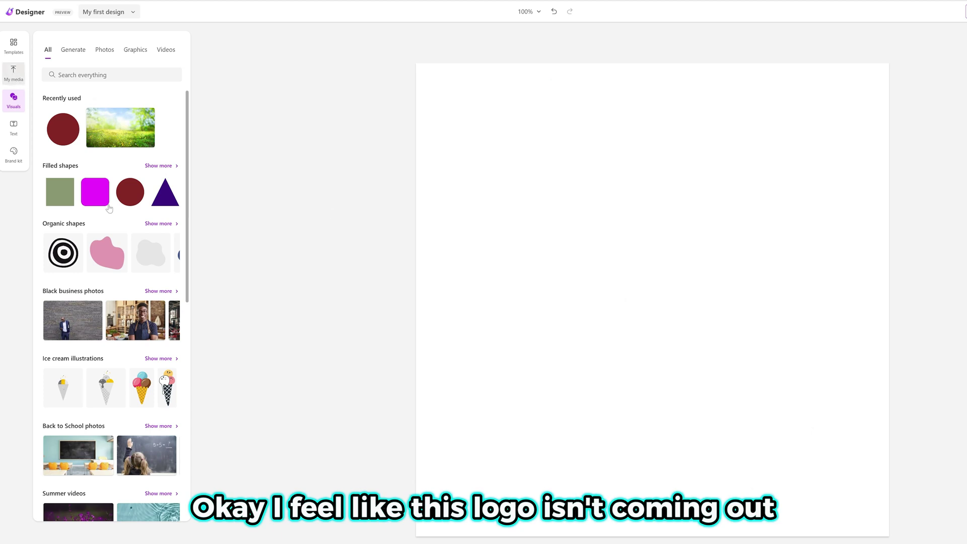
left_click(14, 73)
scroll(121, 291, "down", 4)
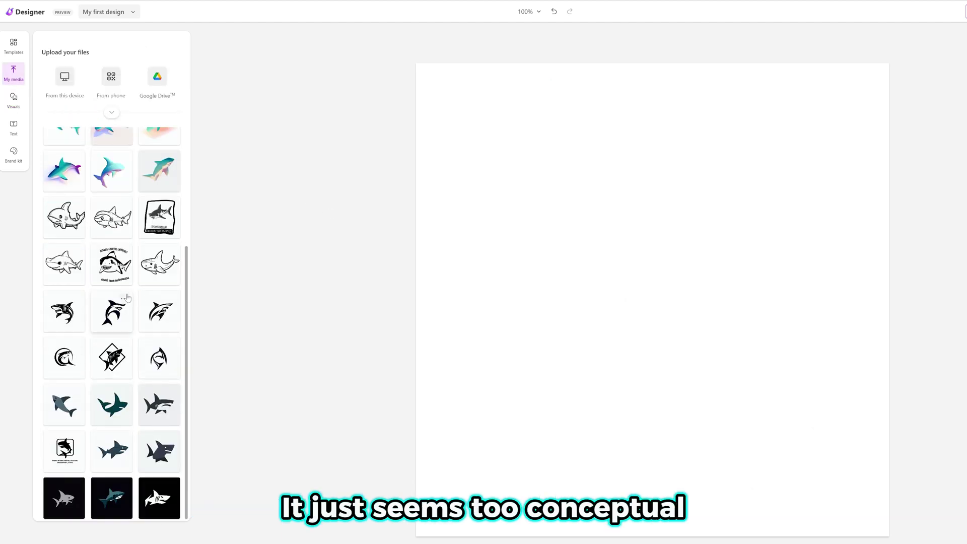
left_click_drag(158, 414, 735, 352)
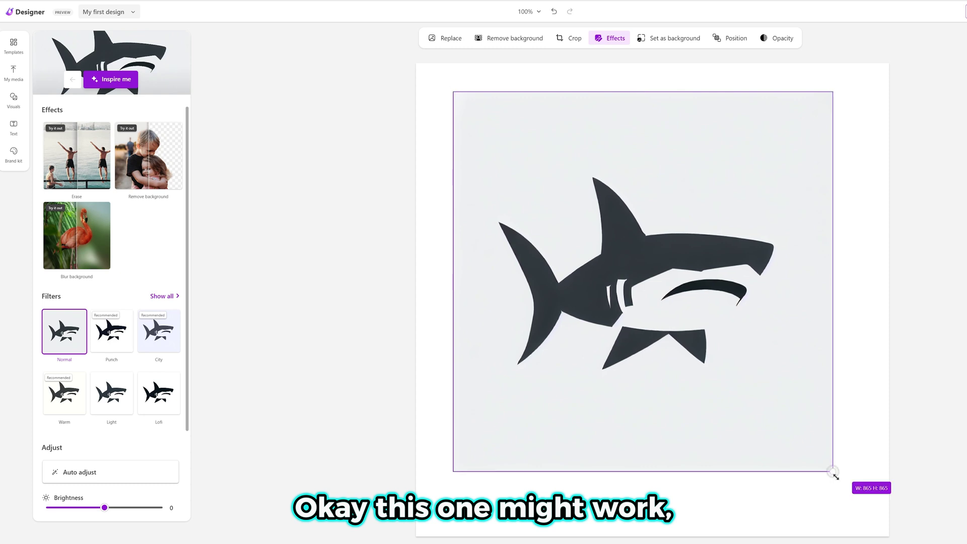
Step: Enlarge the dark shark, remove its gray background and crop in from top-right and bottom-left corners
left_click_drag(834, 472, 841, 483)
left_click(529, 40)
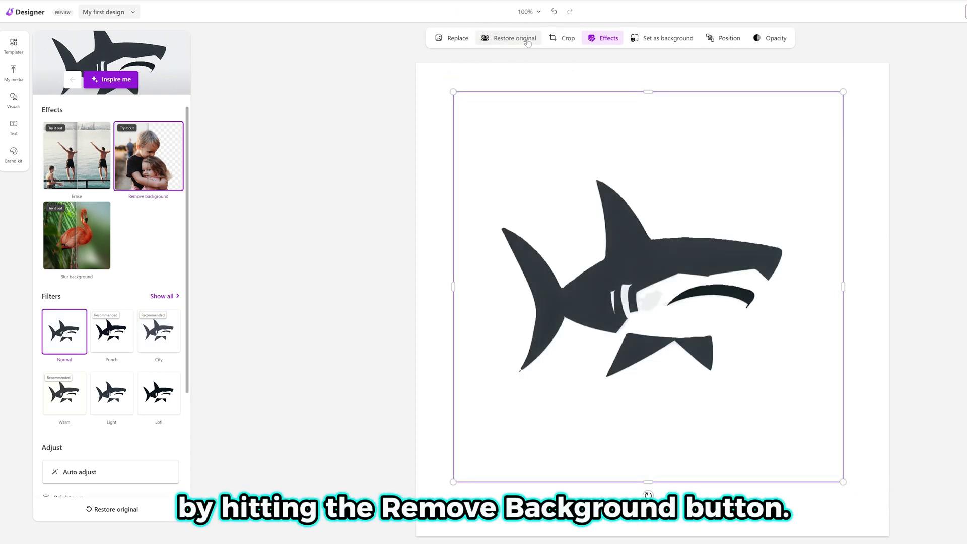
left_click(562, 40)
left_click_drag(841, 92, 790, 177)
left_click_drag(456, 483, 498, 393)
left_click(590, 38)
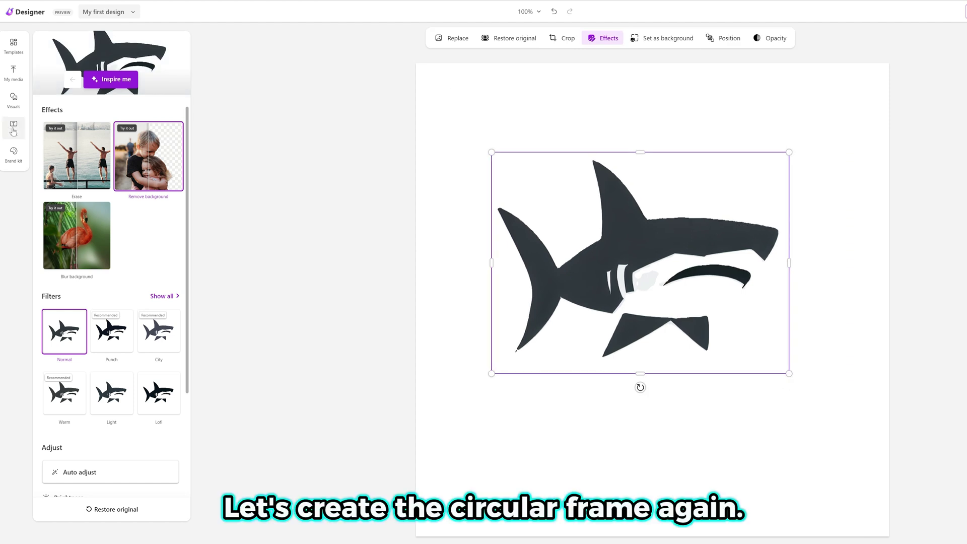
left_click(14, 99)
Step: Add a large filled circle and centre it over the shark
left_click(61, 129)
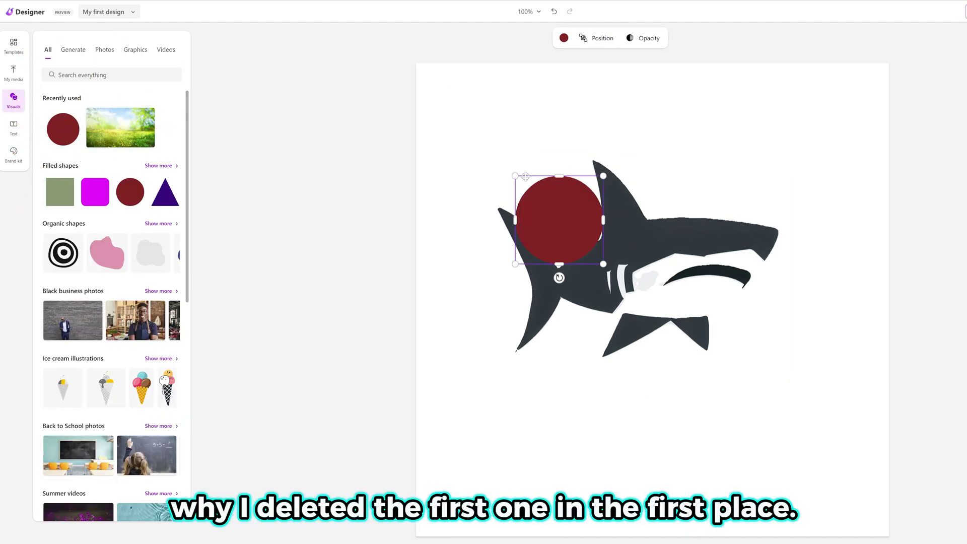
left_click(584, 208)
left_click_drag(585, 208, 540, 172)
left_click_drag(573, 223, 812, 461)
left_click_drag(670, 214, 617, 186)
Step: Duplicate the circle, shrink the copy to 614×614, make it white and centre it inside
key("ctrl+c")
key("ctrl+v")
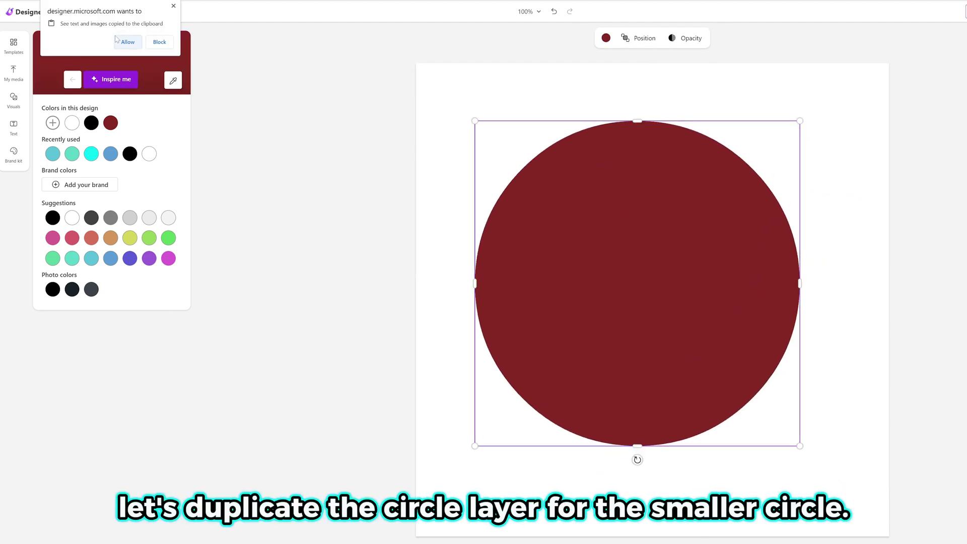
left_click(127, 43)
left_click_drag(625, 253, 631, 232)
left_click_drag(830, 124, 757, 178)
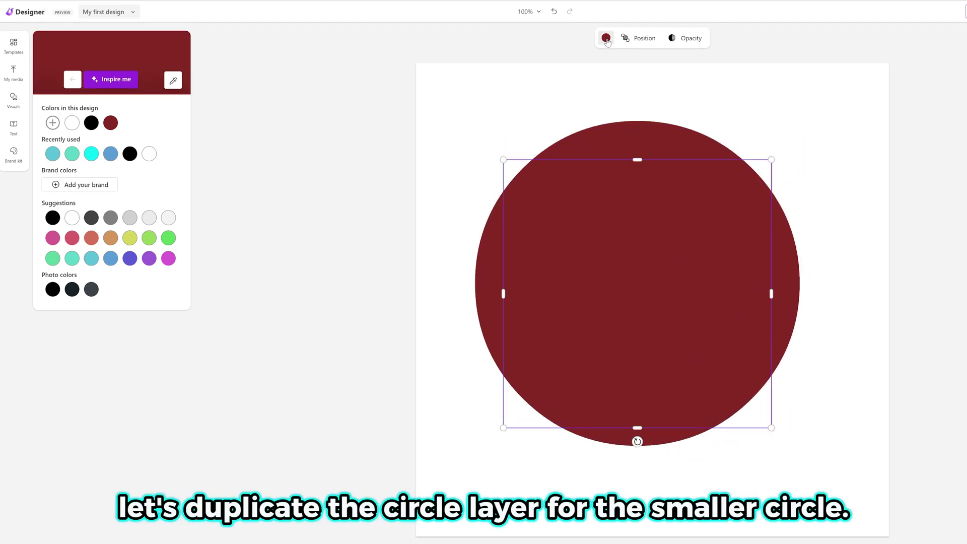
left_click(606, 38)
left_click(606, 37)
left_click(72, 123)
left_click_drag(629, 267, 631, 259)
Step: Bring the shark image in front of the ring and move it up to the page centre
left_click(859, 223)
left_click_drag(438, 117, 900, 505)
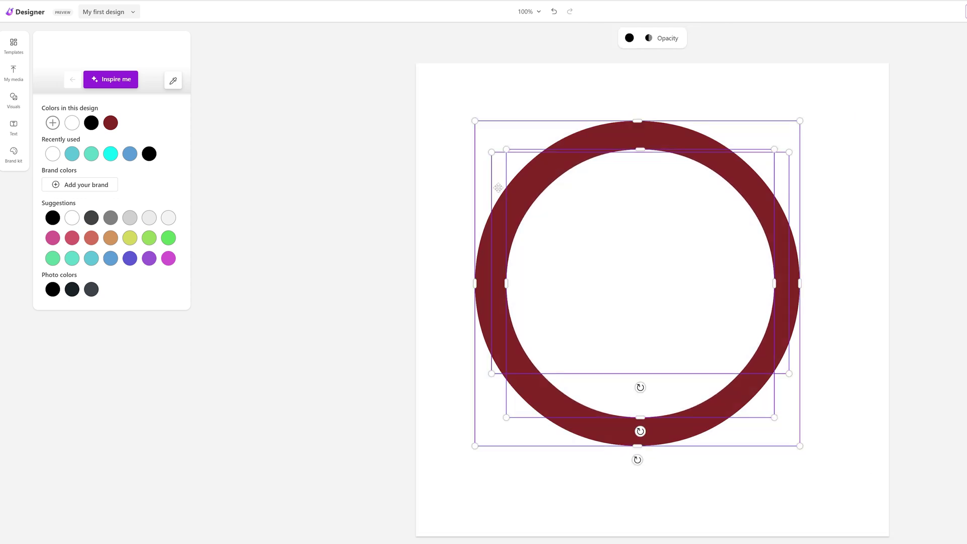
left_click(500, 149)
left_click(601, 149)
left_click(627, 174, "shift")
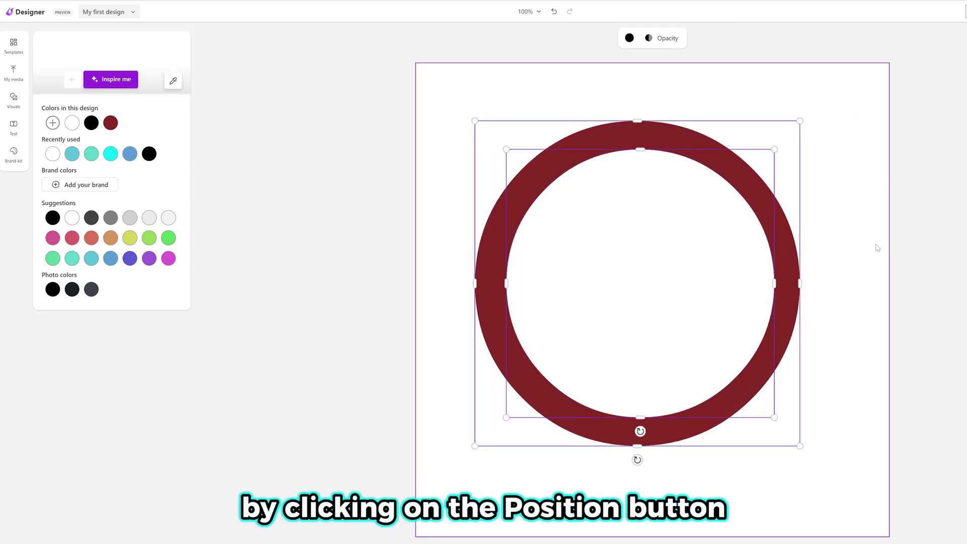
left_click(879, 248)
left_click(703, 147)
left_click(642, 39)
left_click(655, 234)
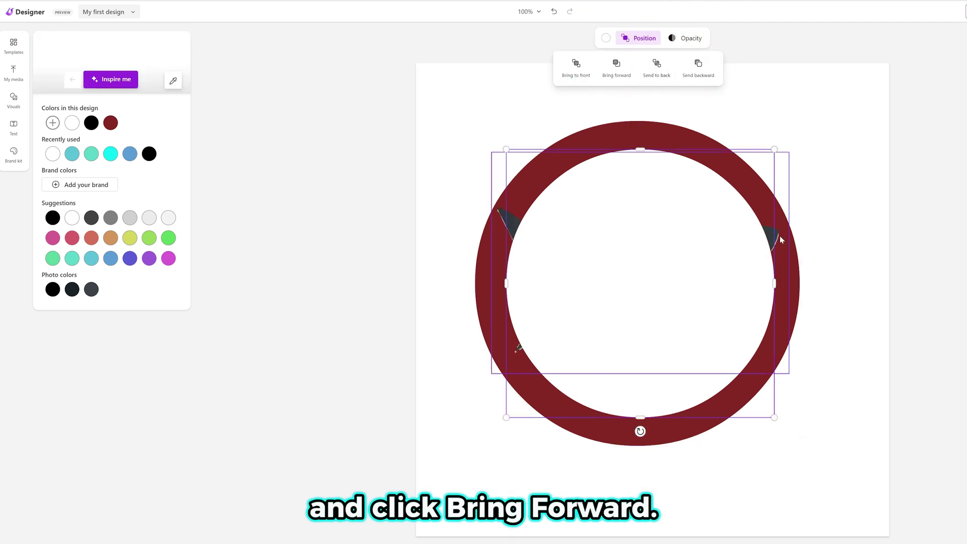
left_click(743, 68)
left_click_drag(726, 271, 703, 237)
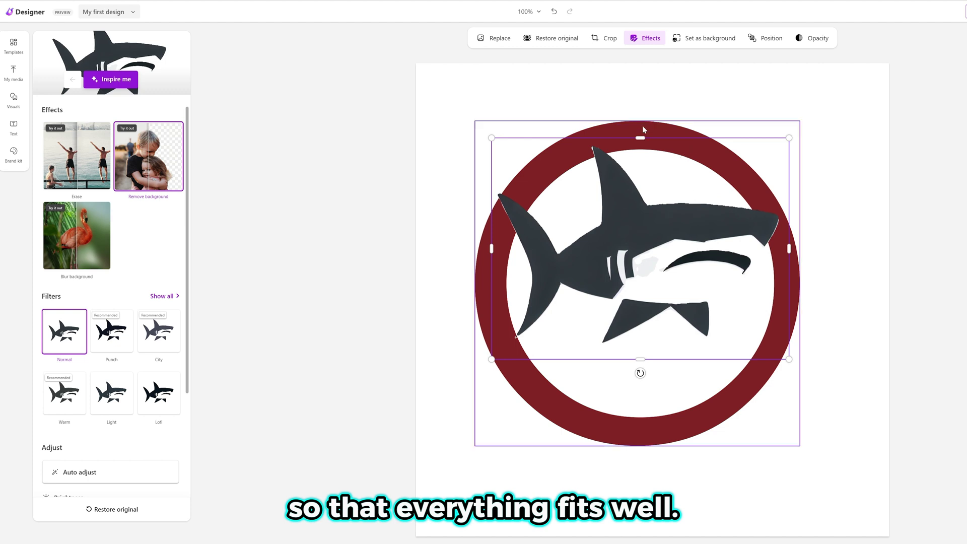
left_click(643, 130)
Step: Make the ring dark grey, move the shark up-left, and place a small white eye on its head
left_click(150, 154)
left_click(92, 217)
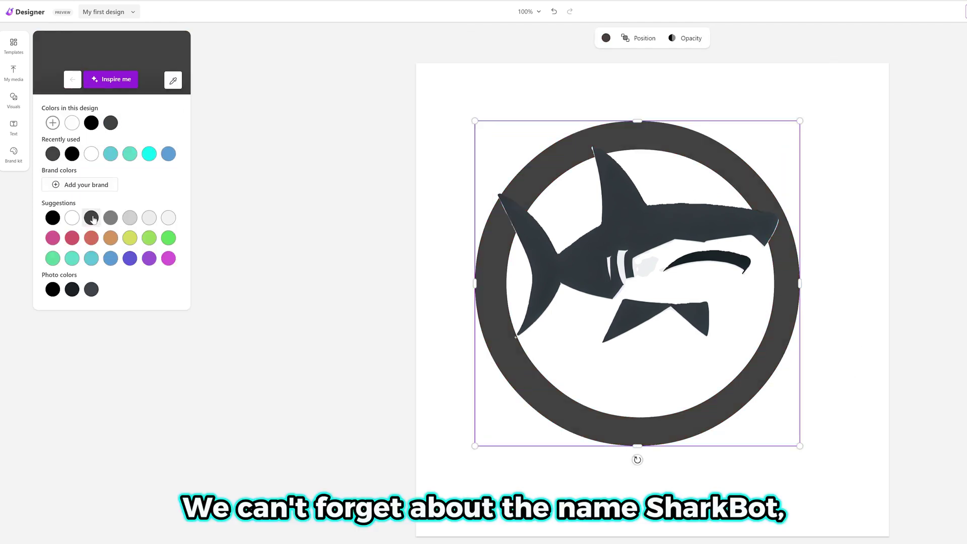
left_click(663, 237)
mouse_move(664, 237)
left_mouse_down()
mouse_move(647, 220)
mouse_move(653, 235)
left_mouse_up()
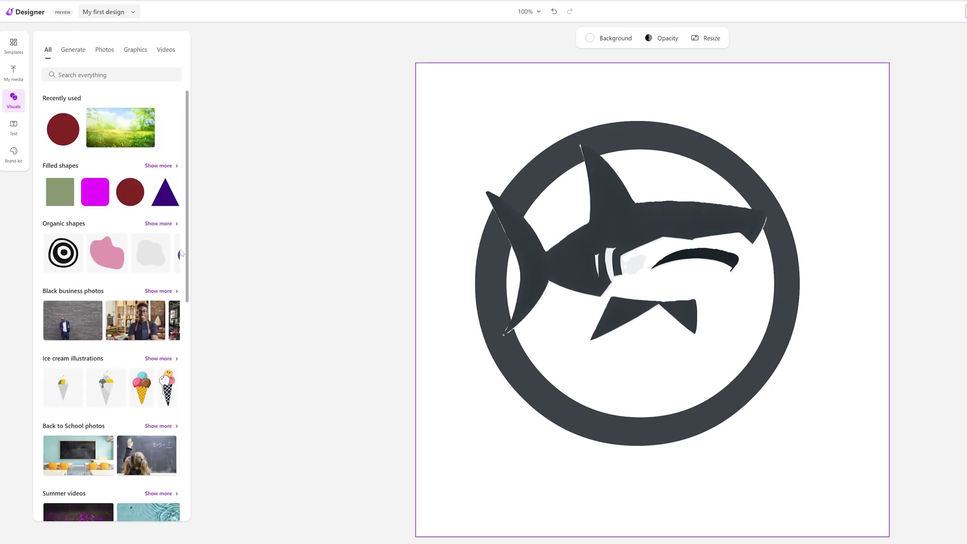
left_click_drag(64, 130, 697, 211)
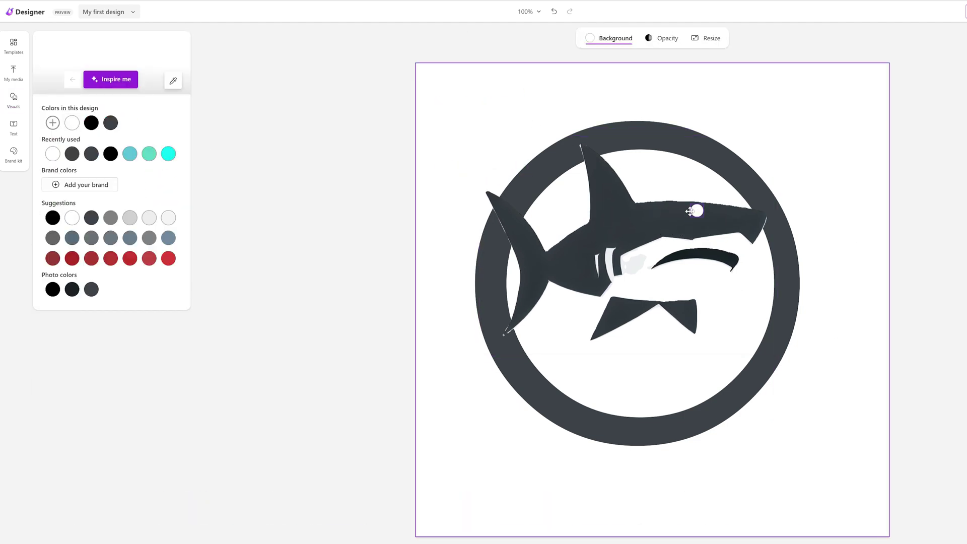
left_click_drag(691, 212, 676, 209)
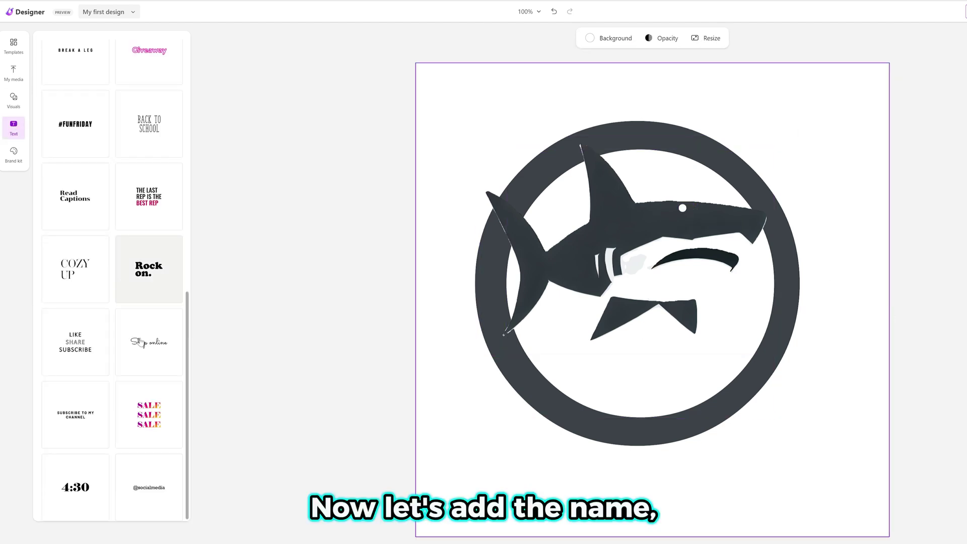
Step: Add a text block reading 'SHARKBOT', enlarge it, and centre it on the page
scroll(111, 303, "down", 4)
left_click_drag(73, 396, 633, 371)
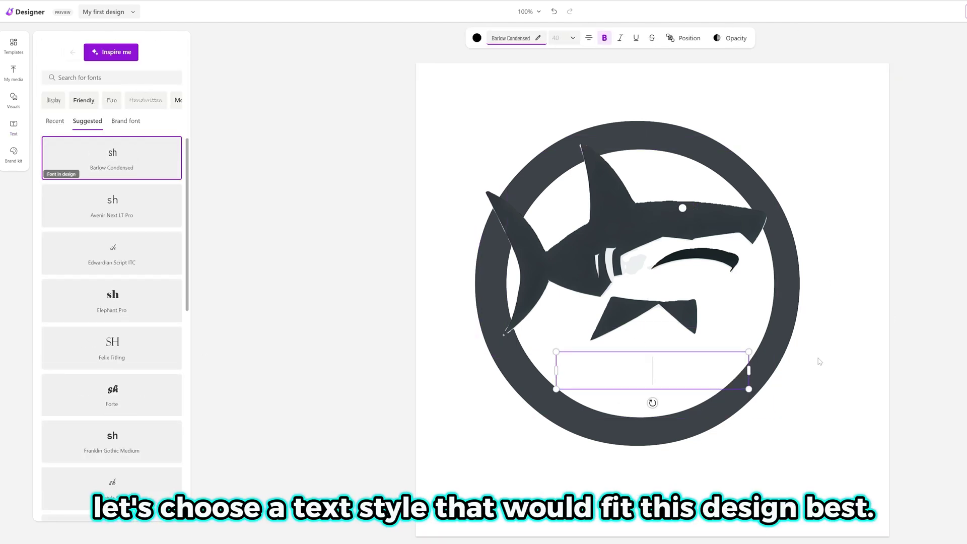
type("SHARKBOT")
left_click_drag(557, 351, 536, 348)
left_click_drag(749, 348, 802, 337)
left_click_drag(704, 379, 684, 375)
left_click(832, 383)
Step: Select every object in the design and scale the whole logo up to fill the page
left_click(876, 498)
key("ctrl+a")
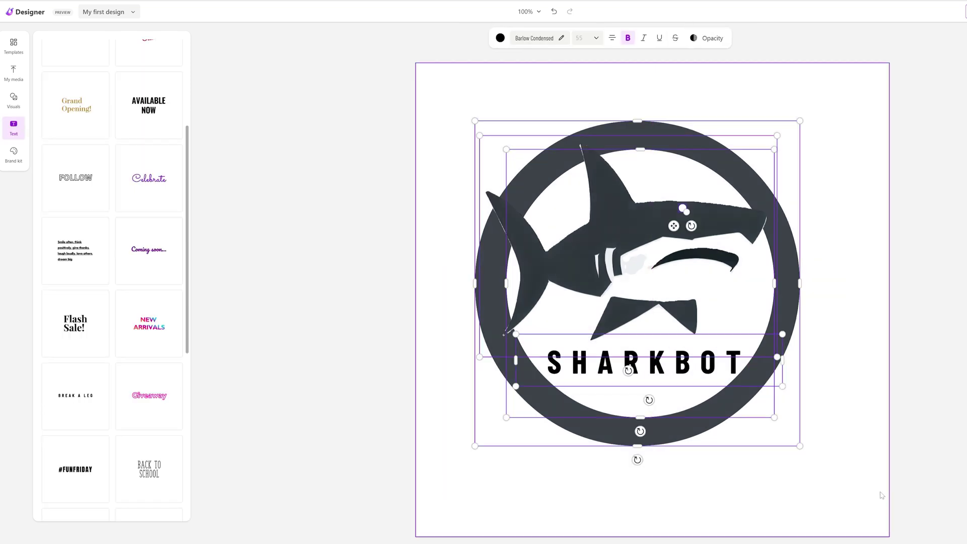
right_click(708, 147)
left_click_drag(801, 446, 847, 493)
left_click_drag(475, 121, 460, 106)
Step: Move the SHARKBOT text lower inside the ring, just under the shark
left_click(870, 444)
left_click_drag(713, 370, 708, 405)
left_click_drag(683, 209, 707, 213)
left_click(937, 267)
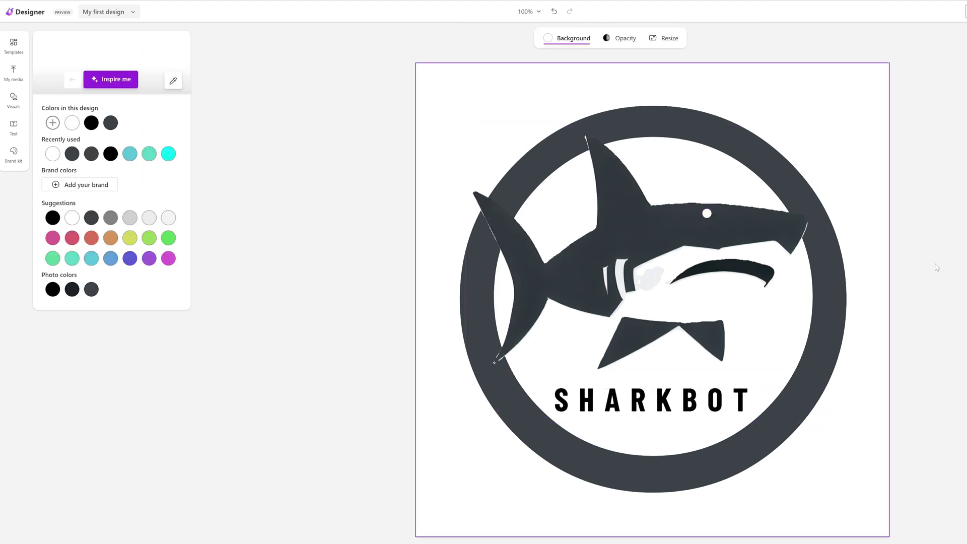
Step: Download the logo design with PNG (Recommended) as the file type
left_click(903, 367)
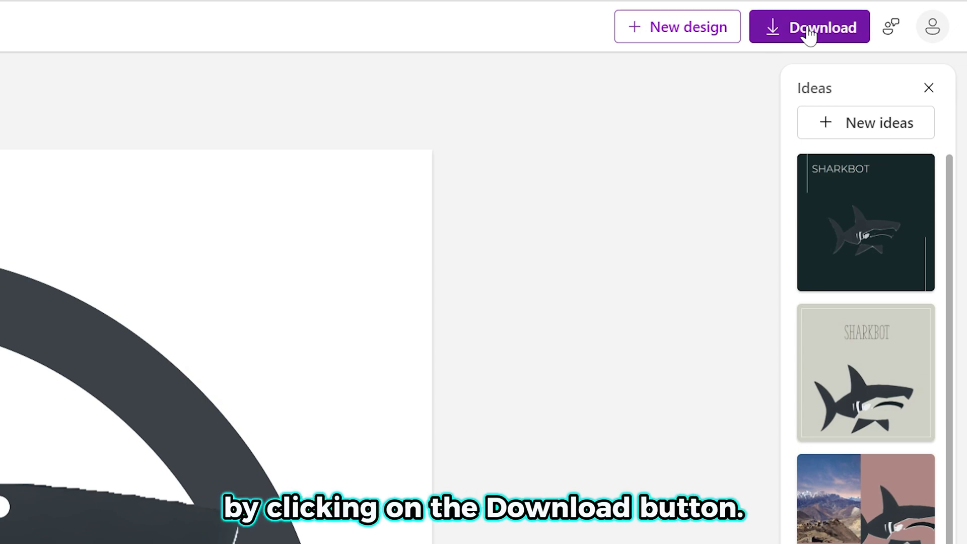
left_click(809, 34)
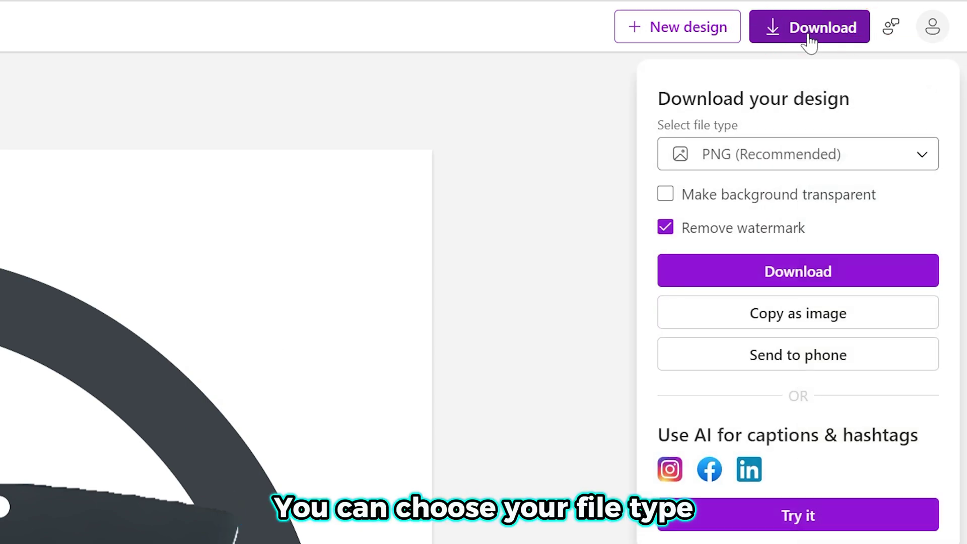
left_click(862, 168)
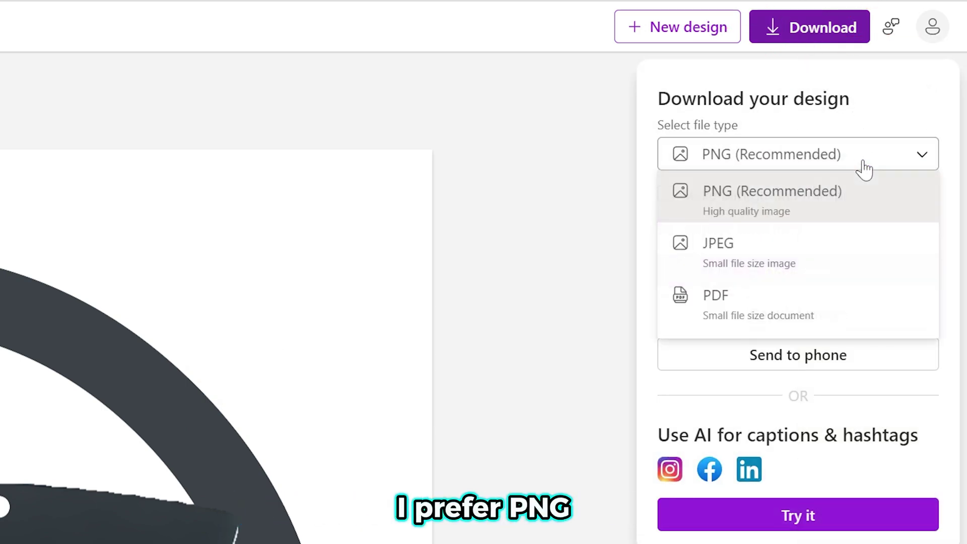
left_click(844, 198)
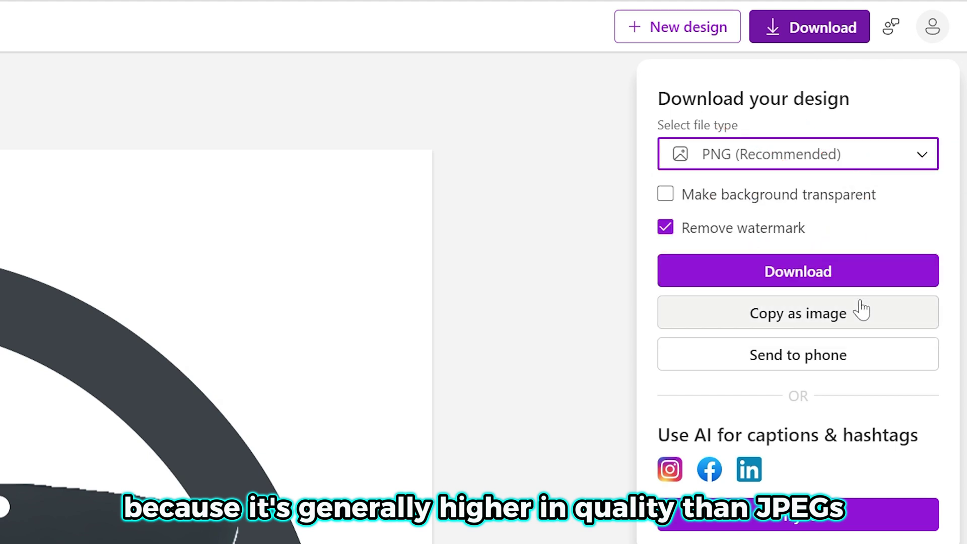
left_click(829, 272)
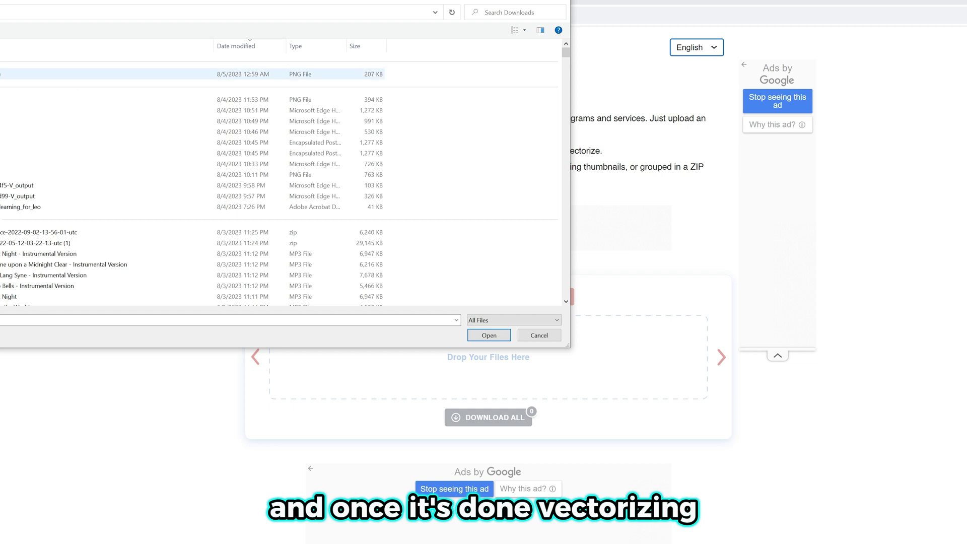
Step: Upload the downloaded logo PNG to the vectorizer
left_click(488, 335)
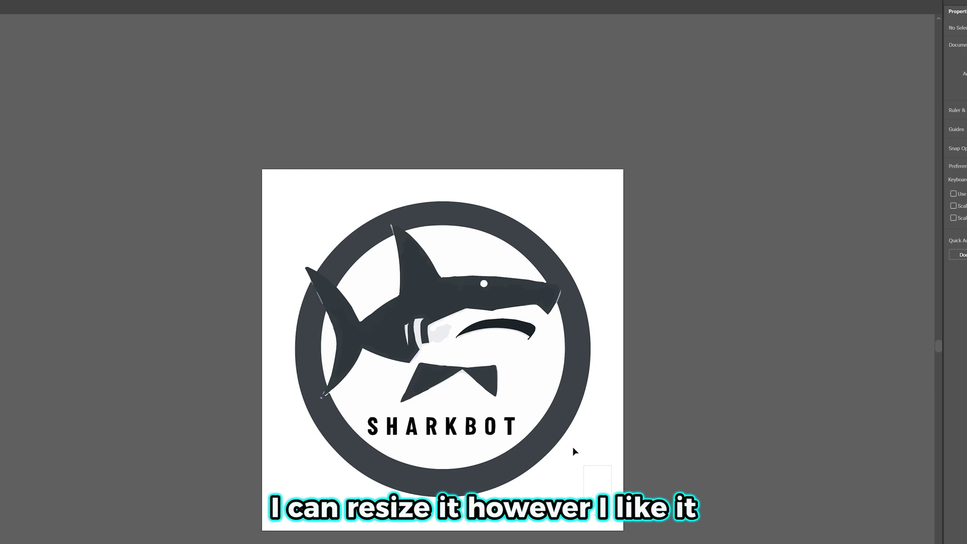
Step: Select the vectorized logo, test a shrink, undo it, then enlarge it past its original size
left_click_drag(298, 195, 270, 171)
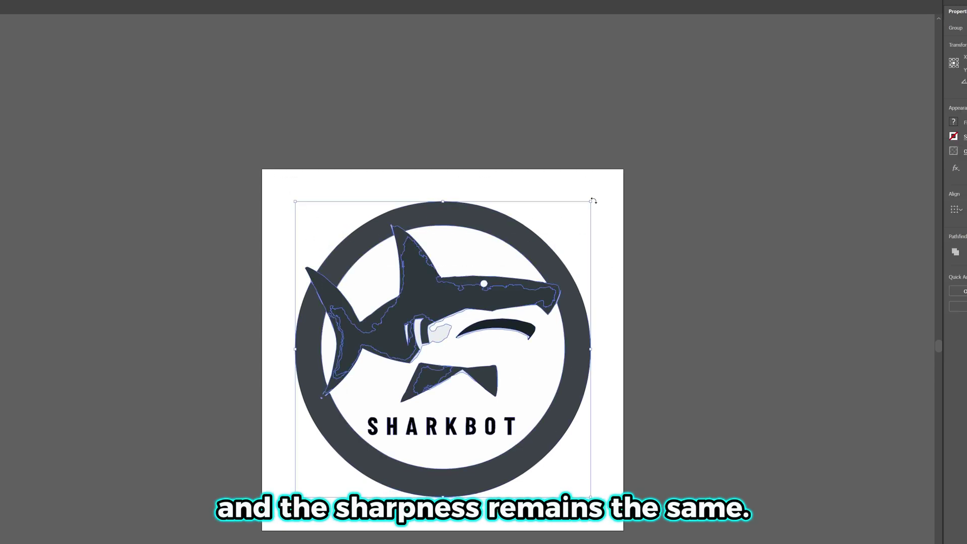
left_click_drag(592, 202, 455, 312)
key("ctrl+z")
left_click_drag(592, 203, 678, 187)
left_click(614, 413)
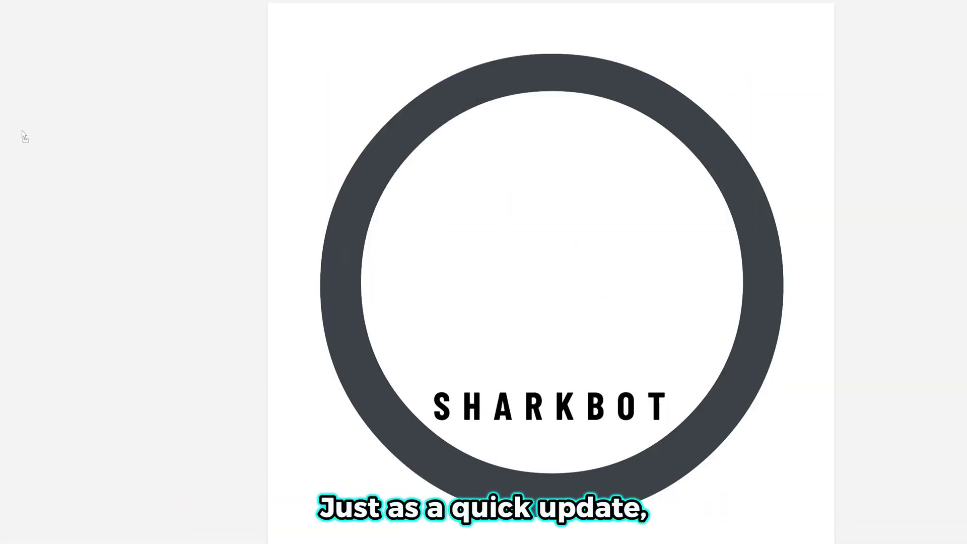
Step: Drag the 3D cartoon shark image into the grey ring and resize it to fit above SHARKBOT
left_click_drag(22, 136, 592, 216)
left_click_drag(840, 514, 752, 415)
left_click_drag(367, 33, 351, 14)
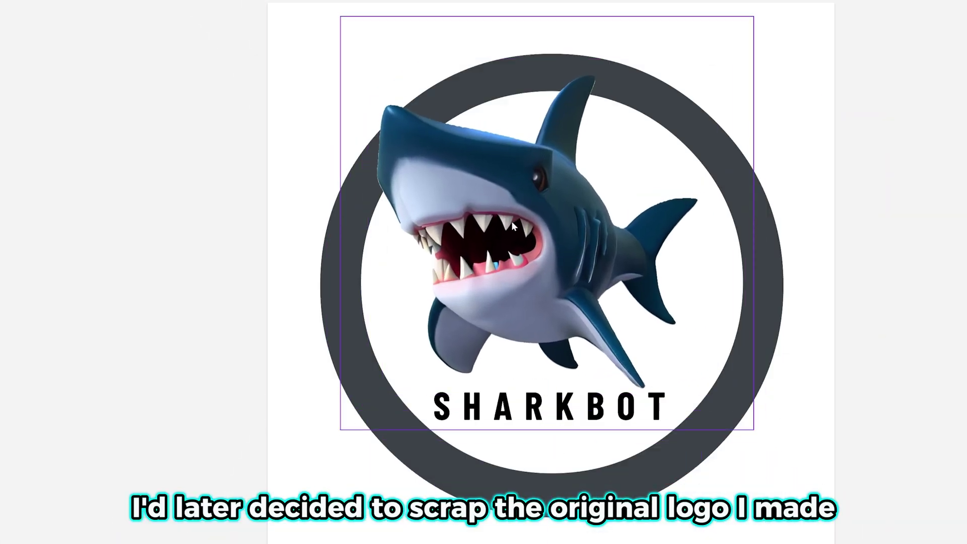